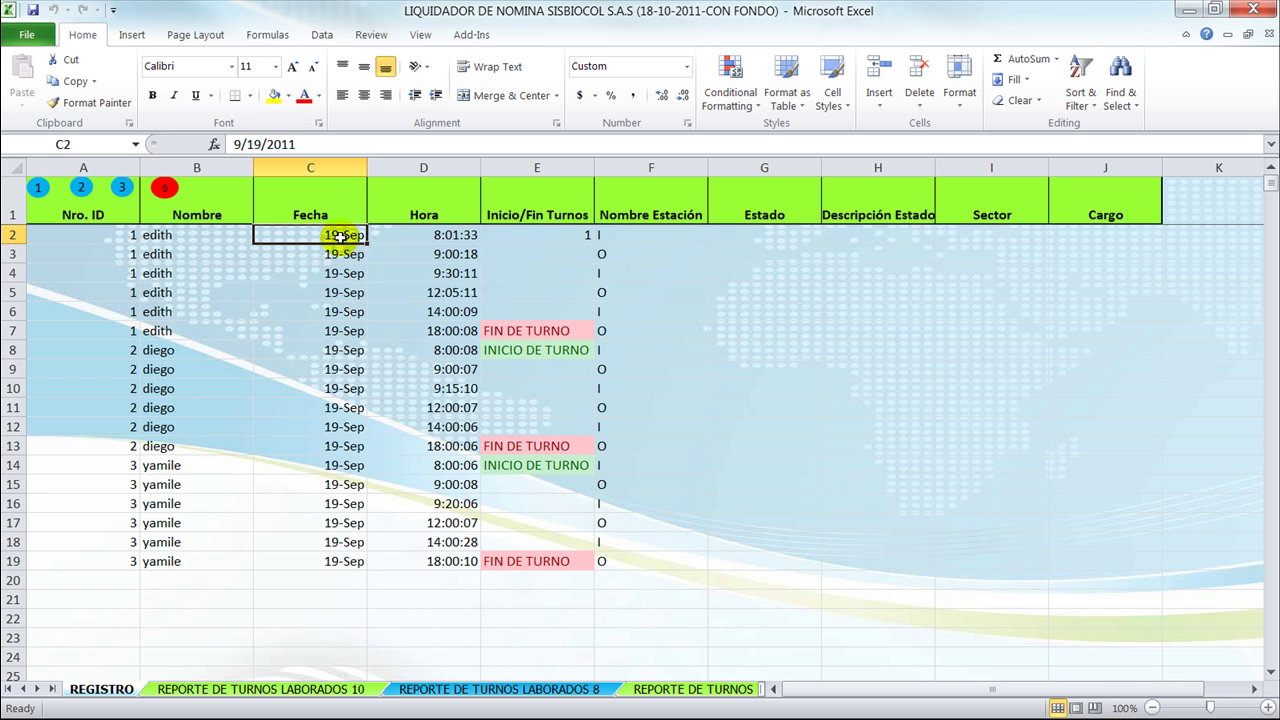
Export the first employee's date and time records in C2:D7 to a calculation table
drag(167, 241, 639, 305)
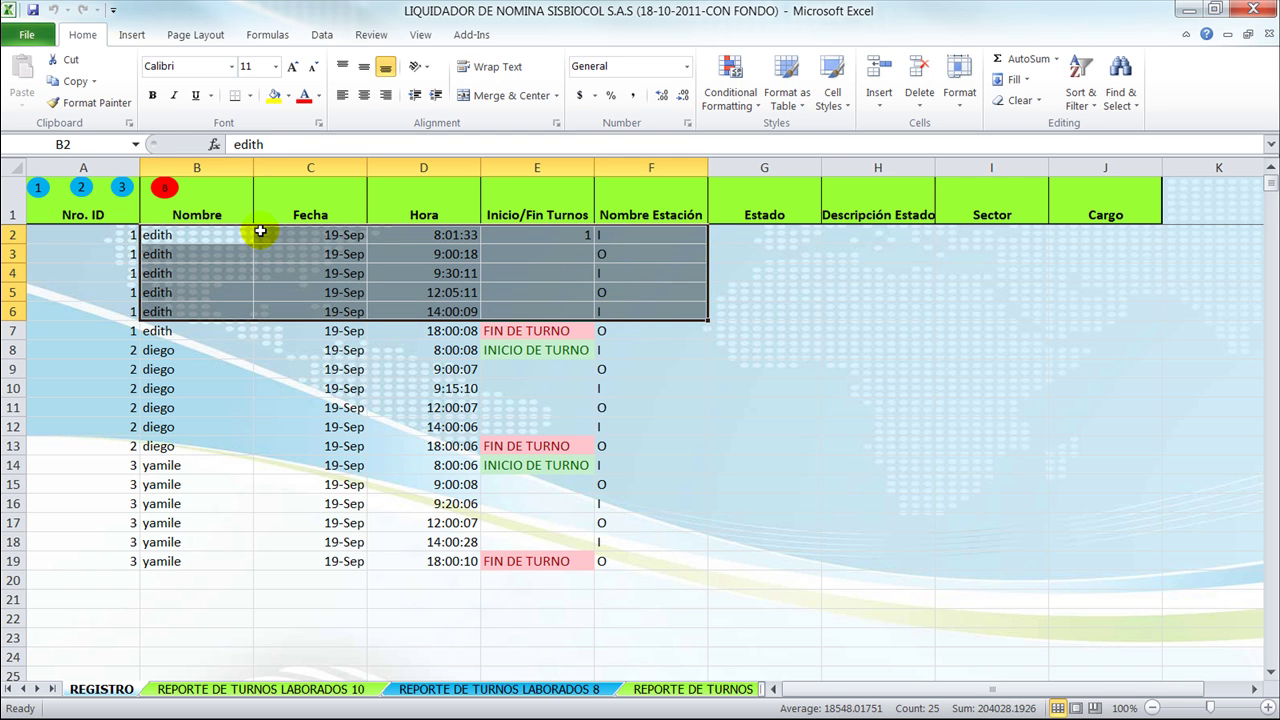
click(260, 233)
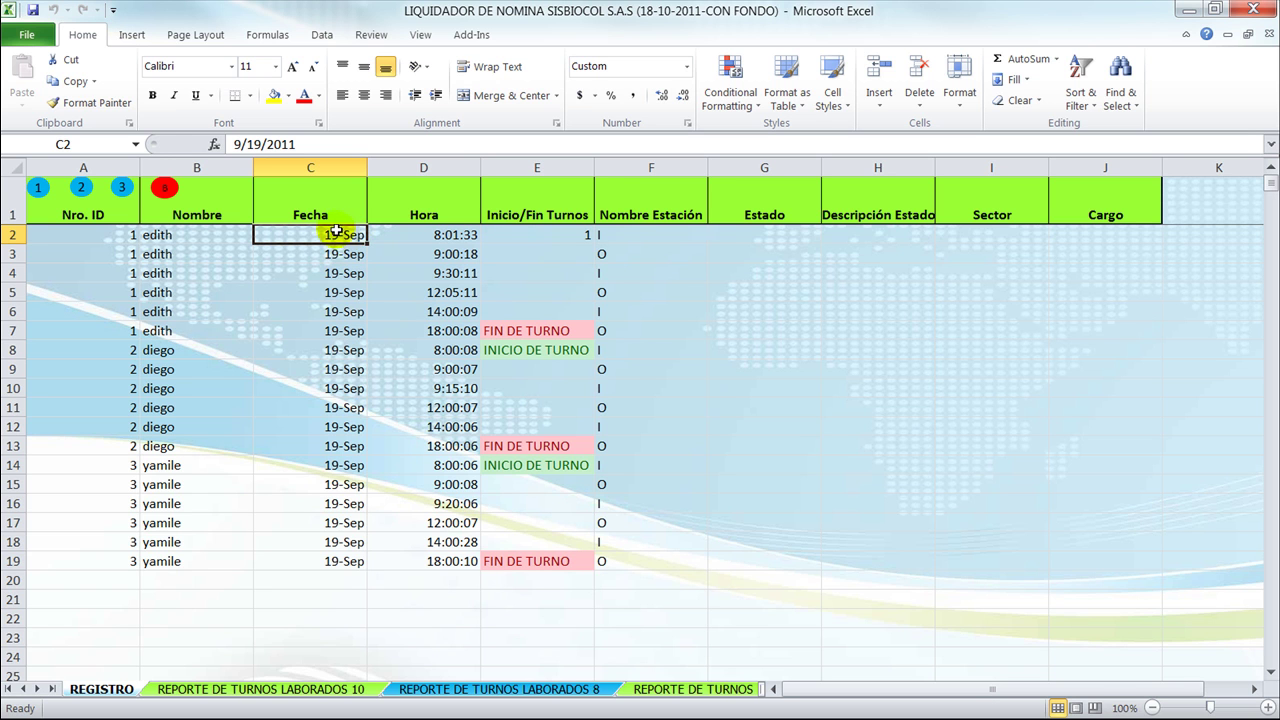
drag(350, 233, 450, 325)
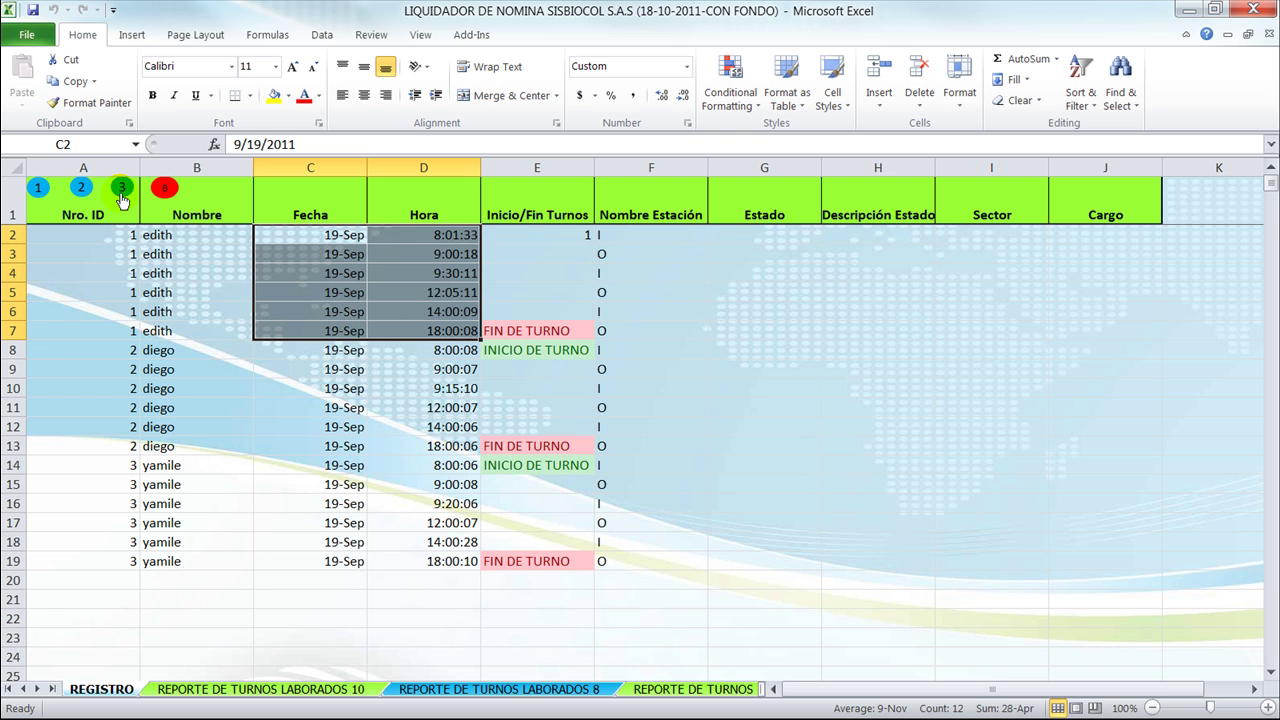
click(122, 188)
drag(750, 312, 1033, 227)
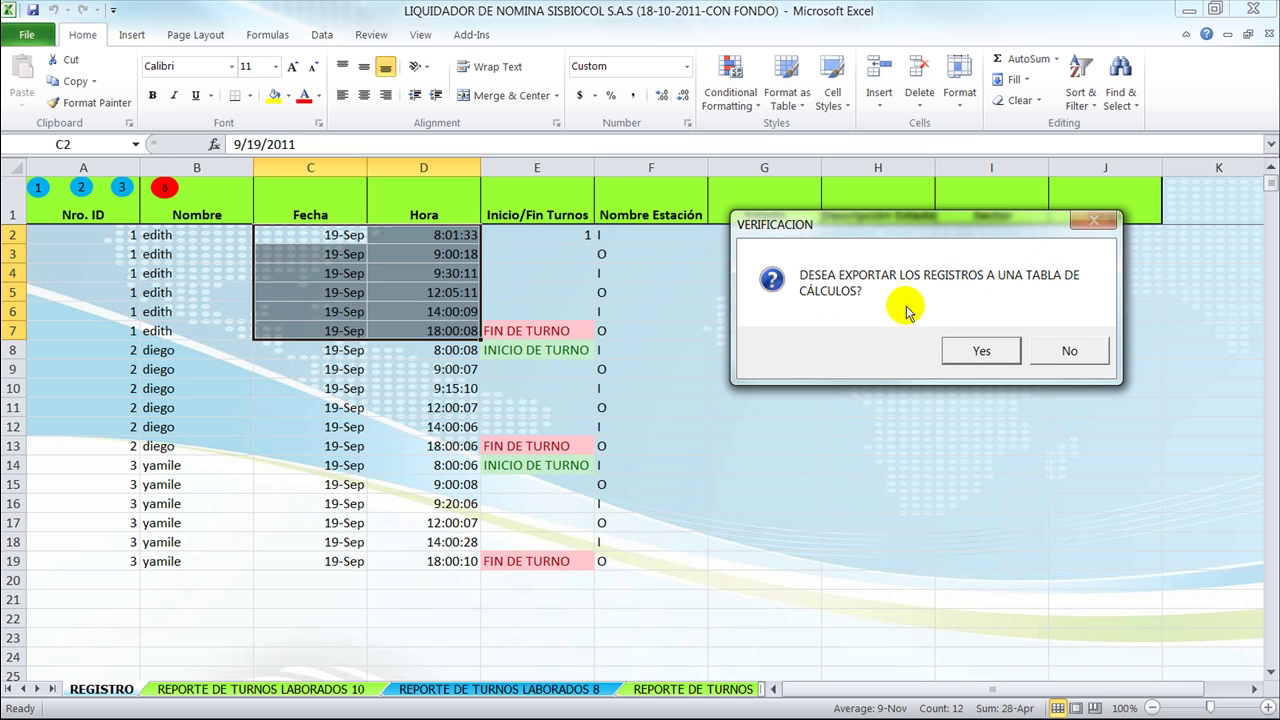
drag(820, 227, 758, 256)
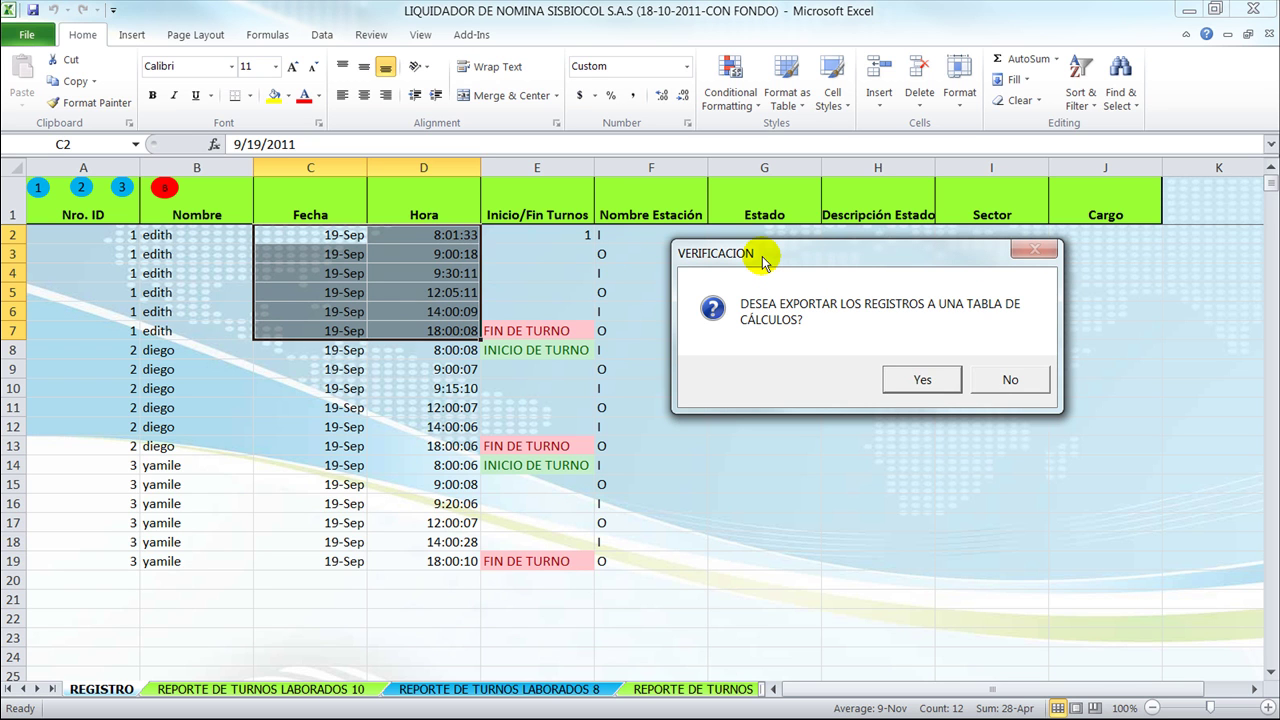
click(922, 380)
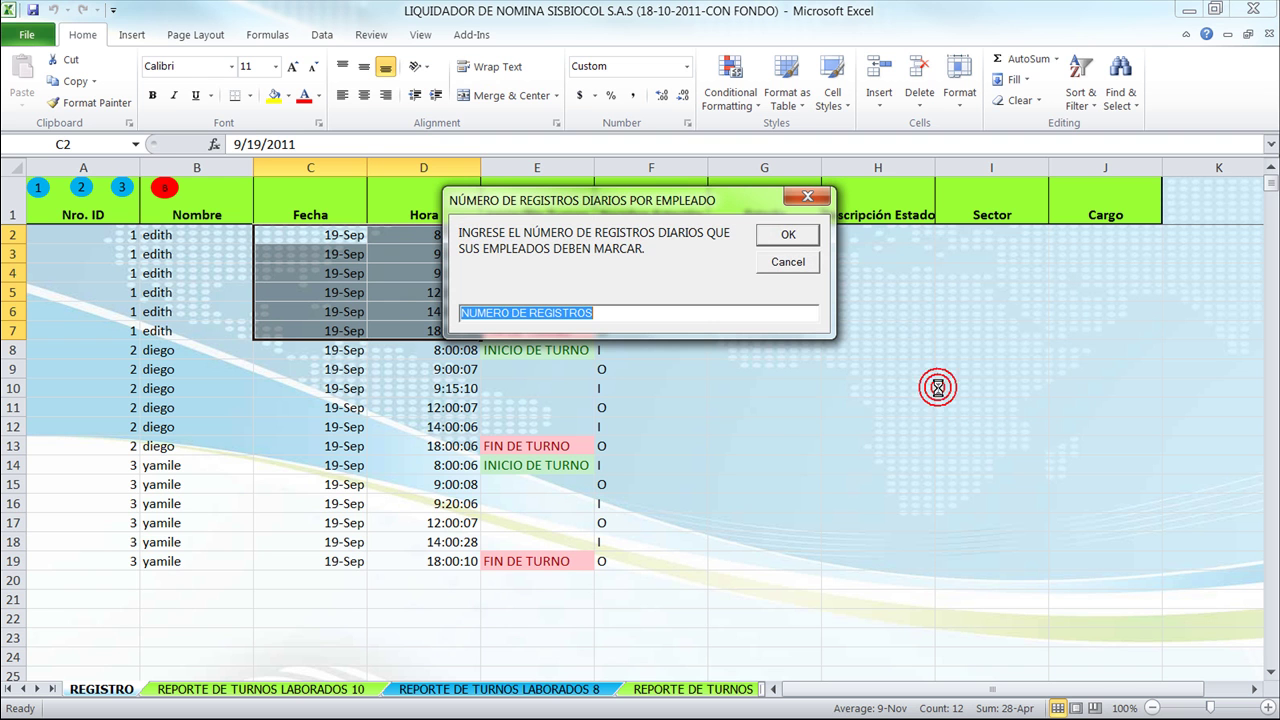
Set the number of daily records each employee must register to 6 for the export of C2:D7
drag(685, 203, 905, 247)
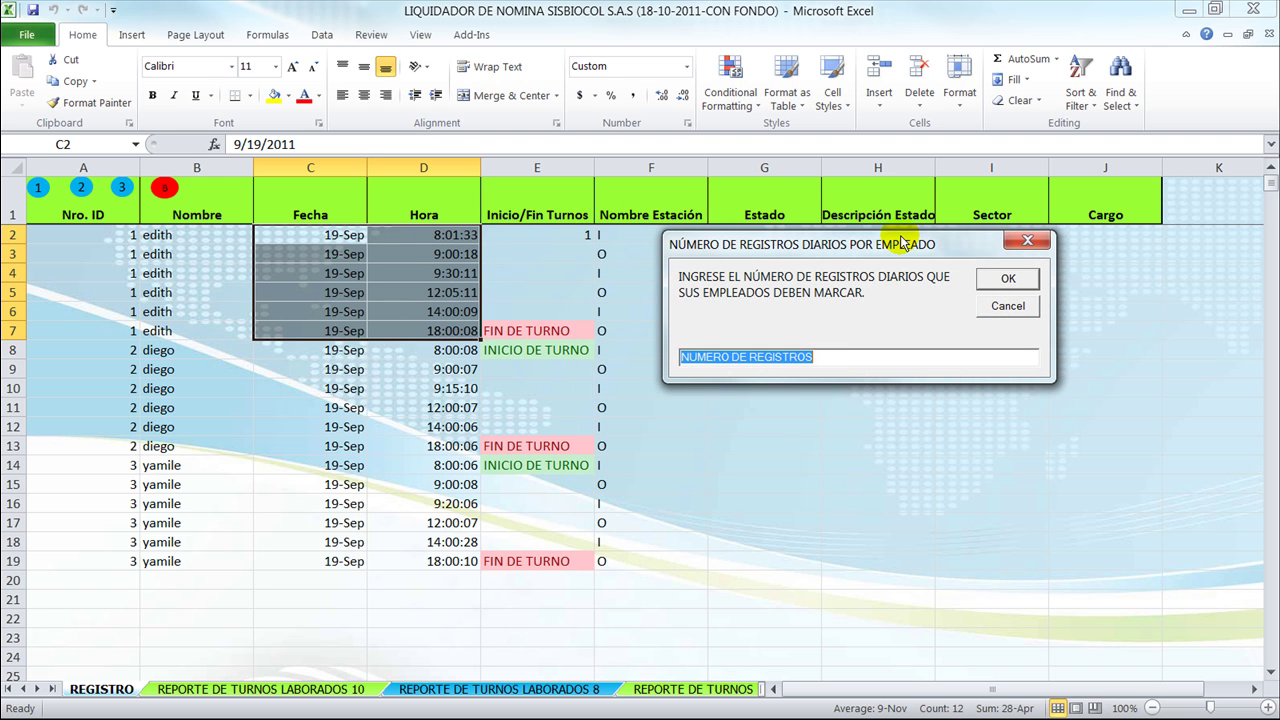
click(830, 357)
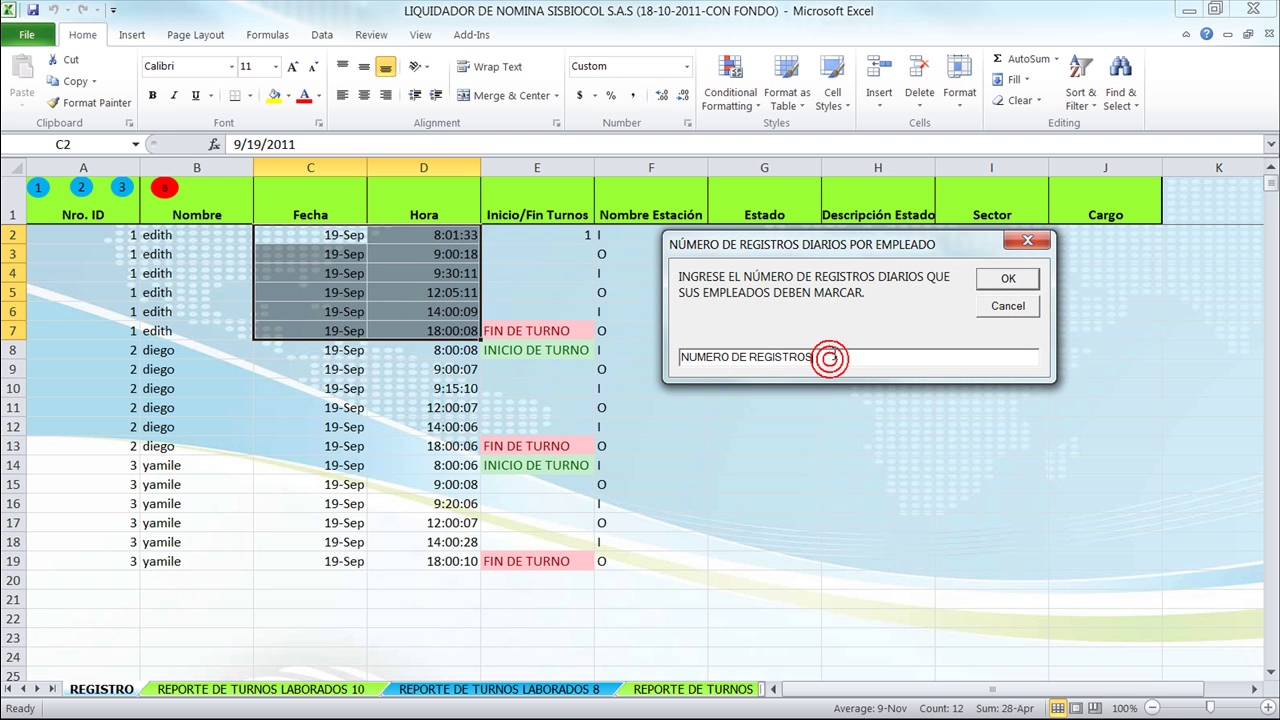
drag(836, 357, 680, 357)
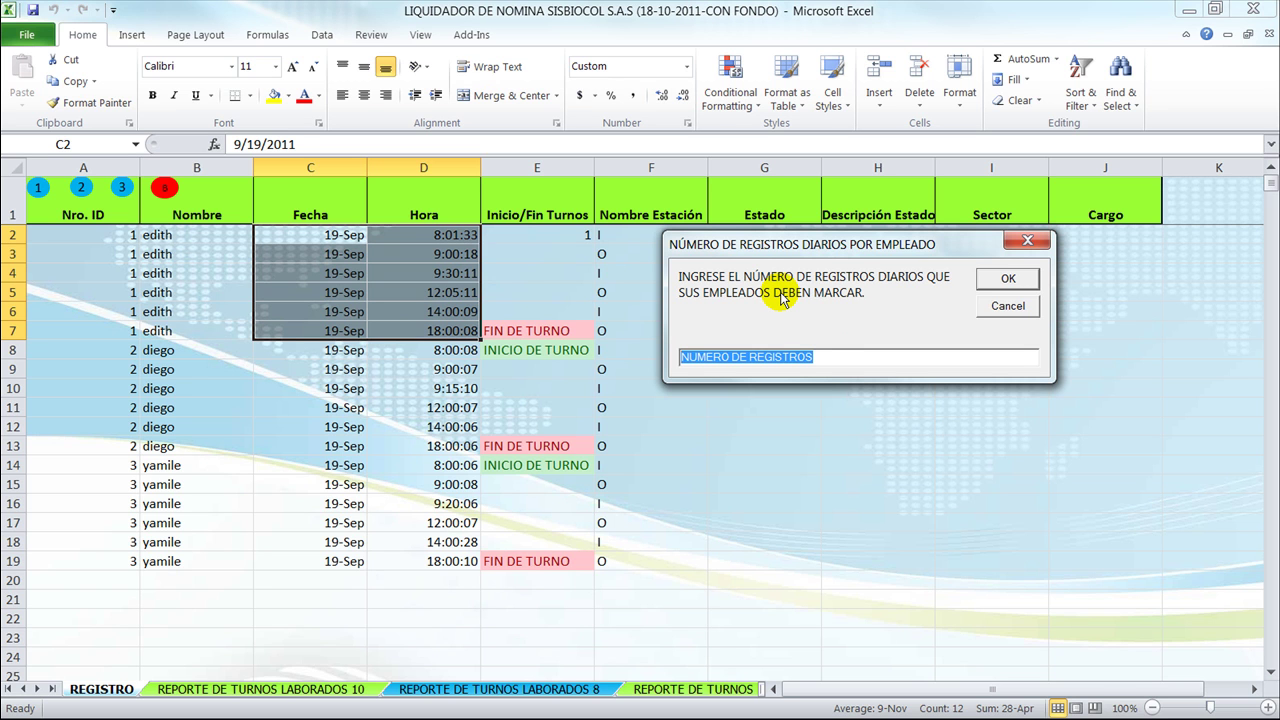
click(815, 354)
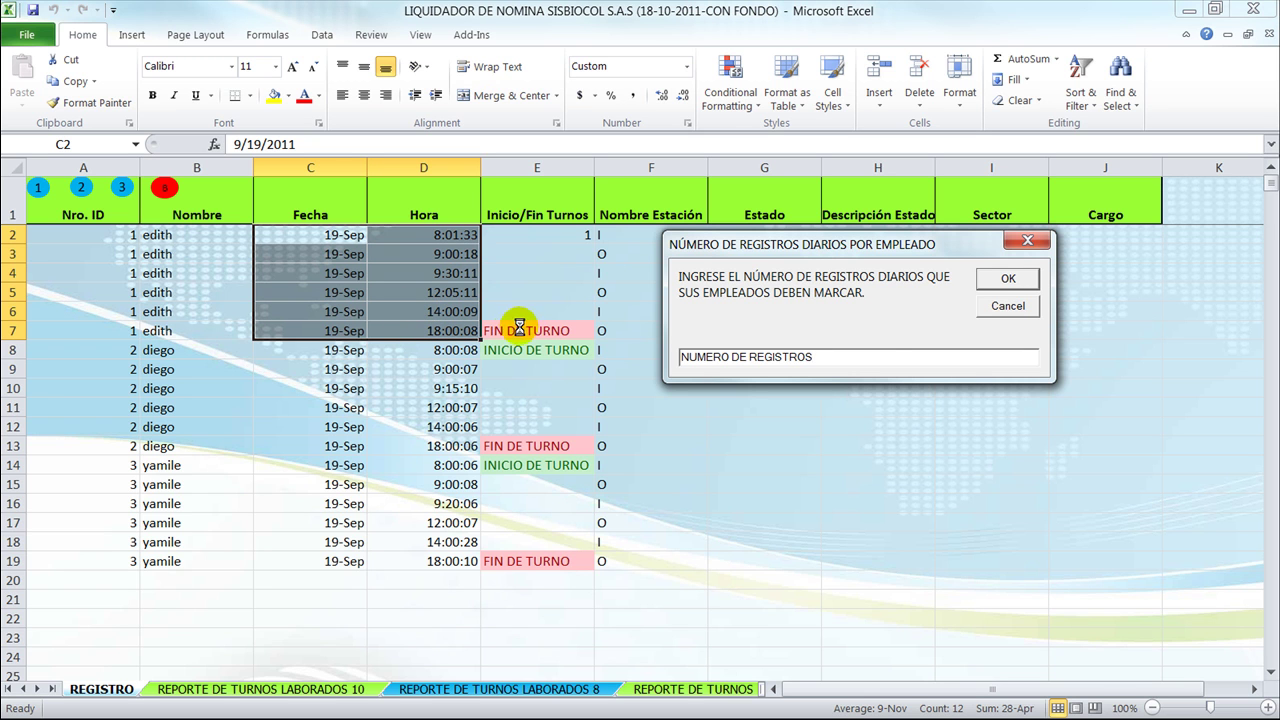
drag(837, 358, 662, 358)
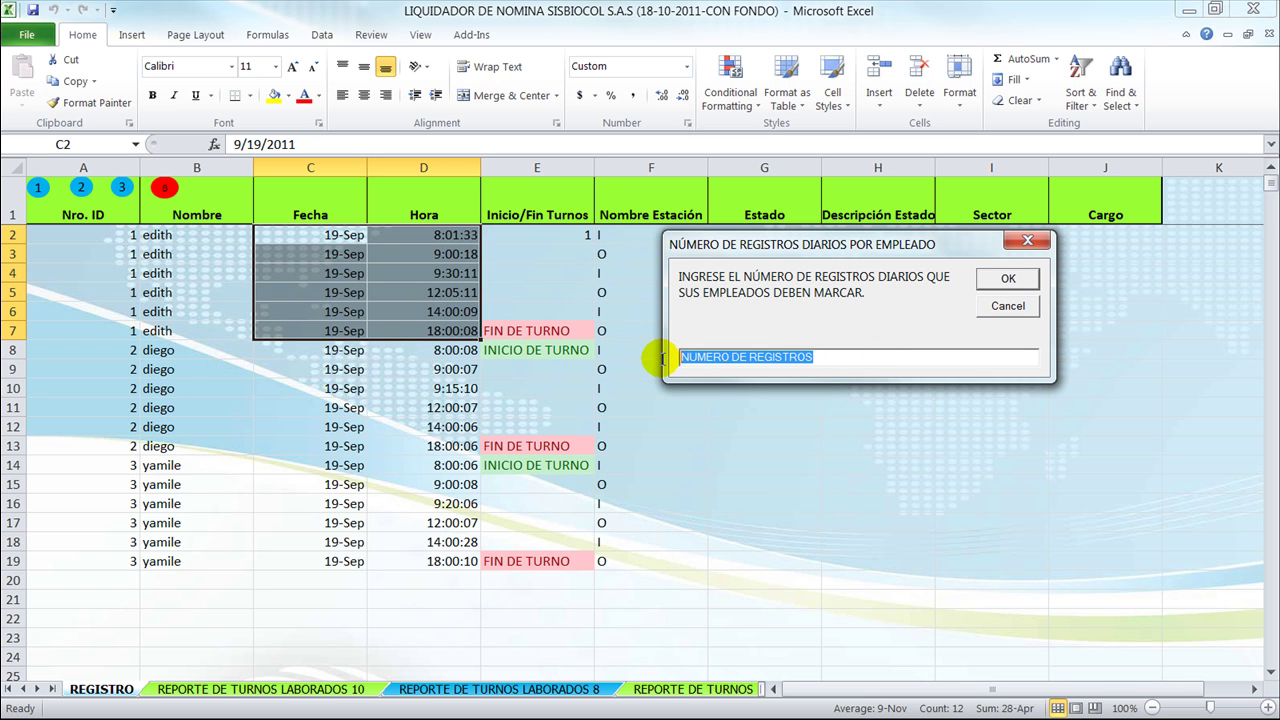
key(BackSpace)
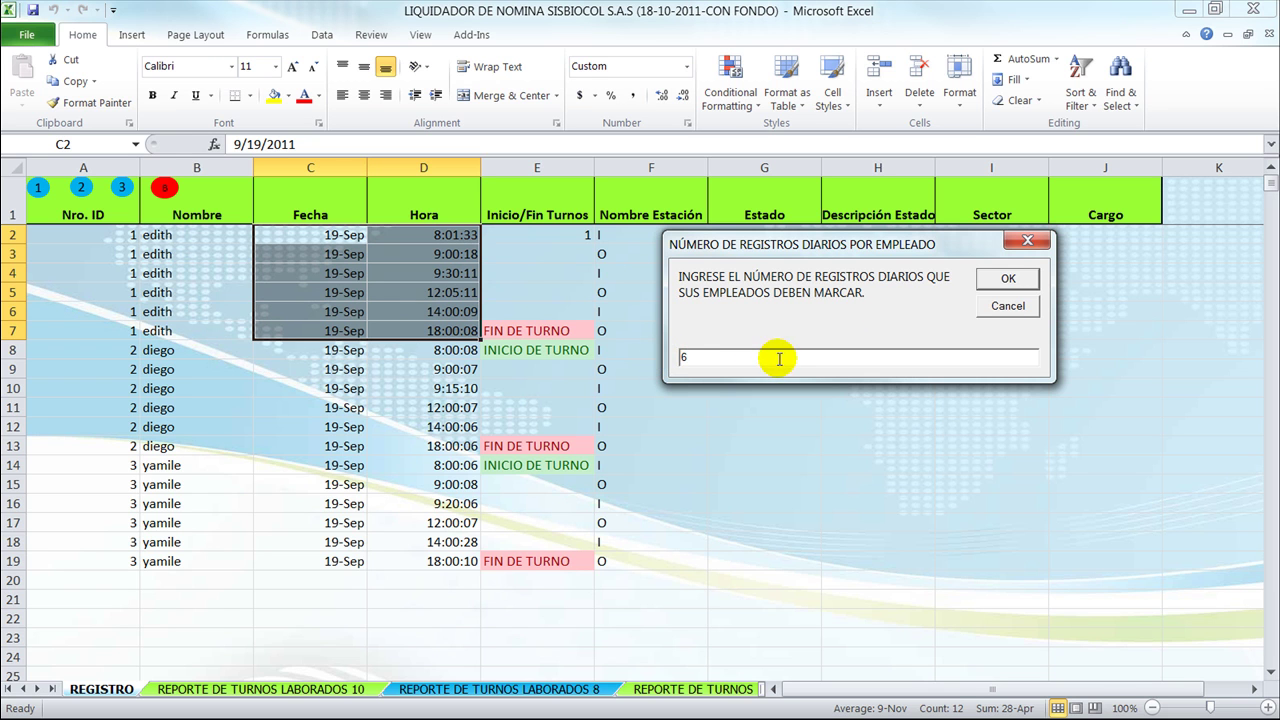
text(6)
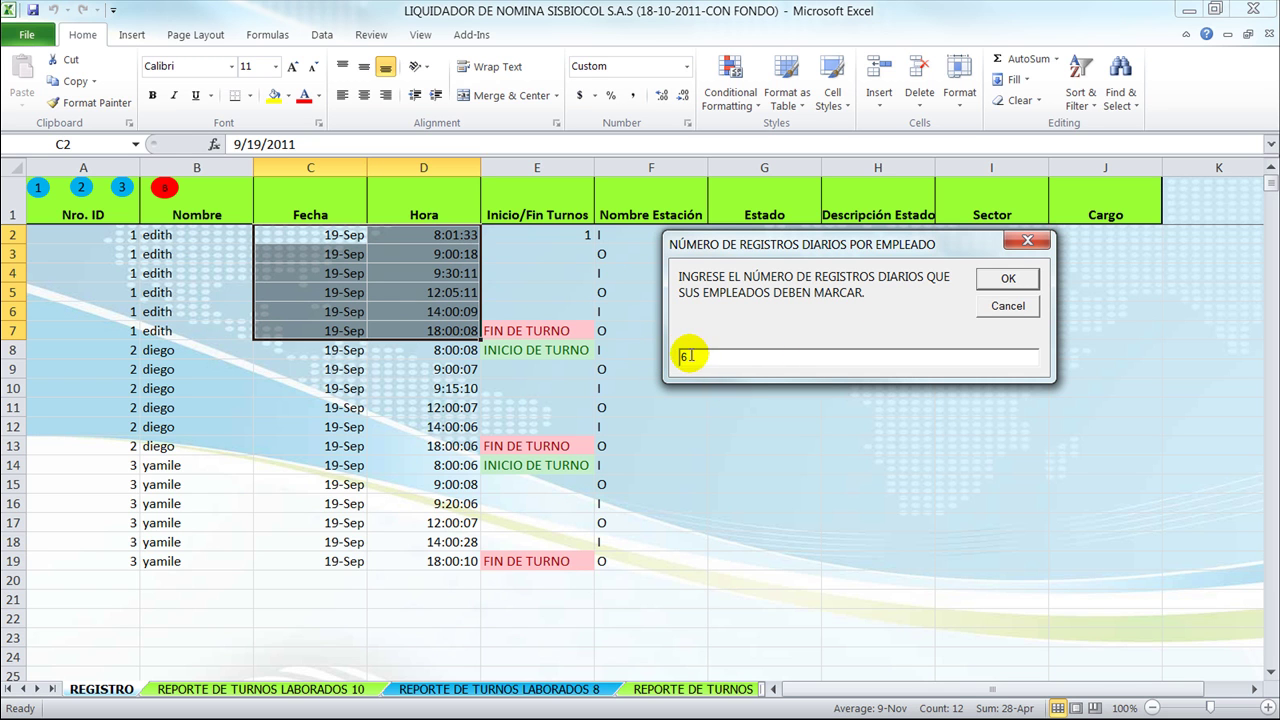
double_click(692, 354)
click(689, 361)
text(6)
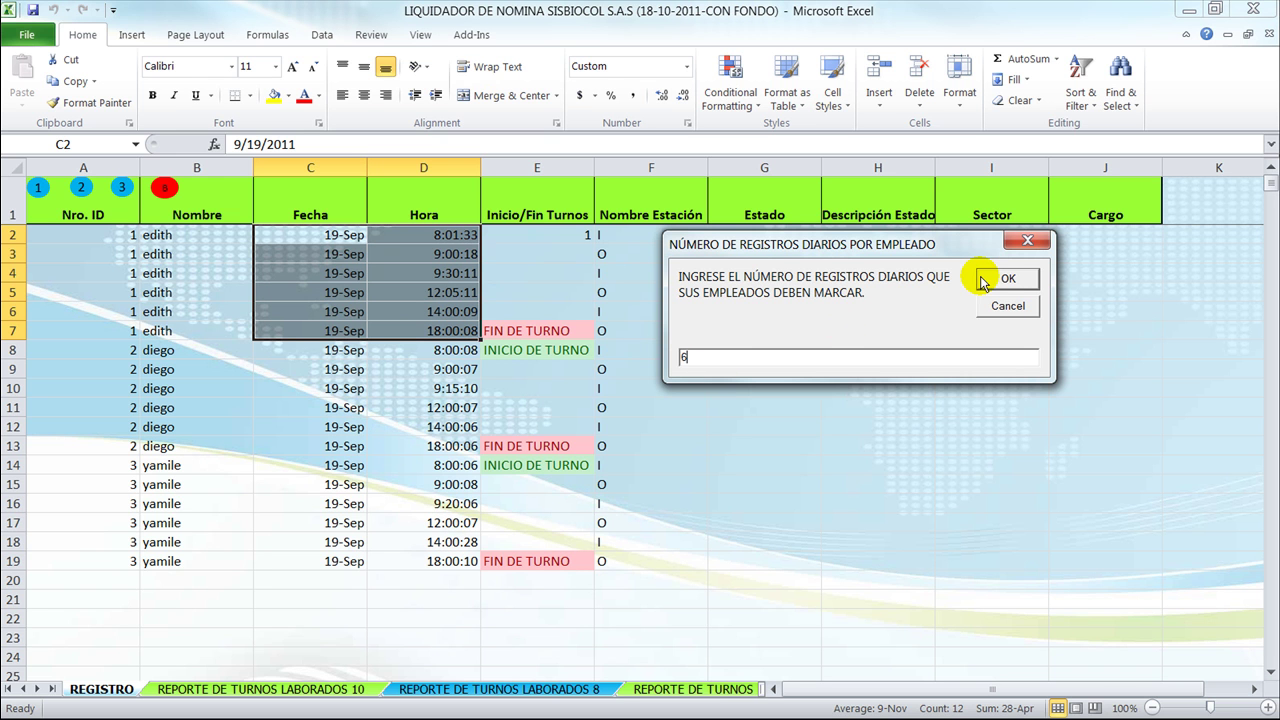
click(983, 280)
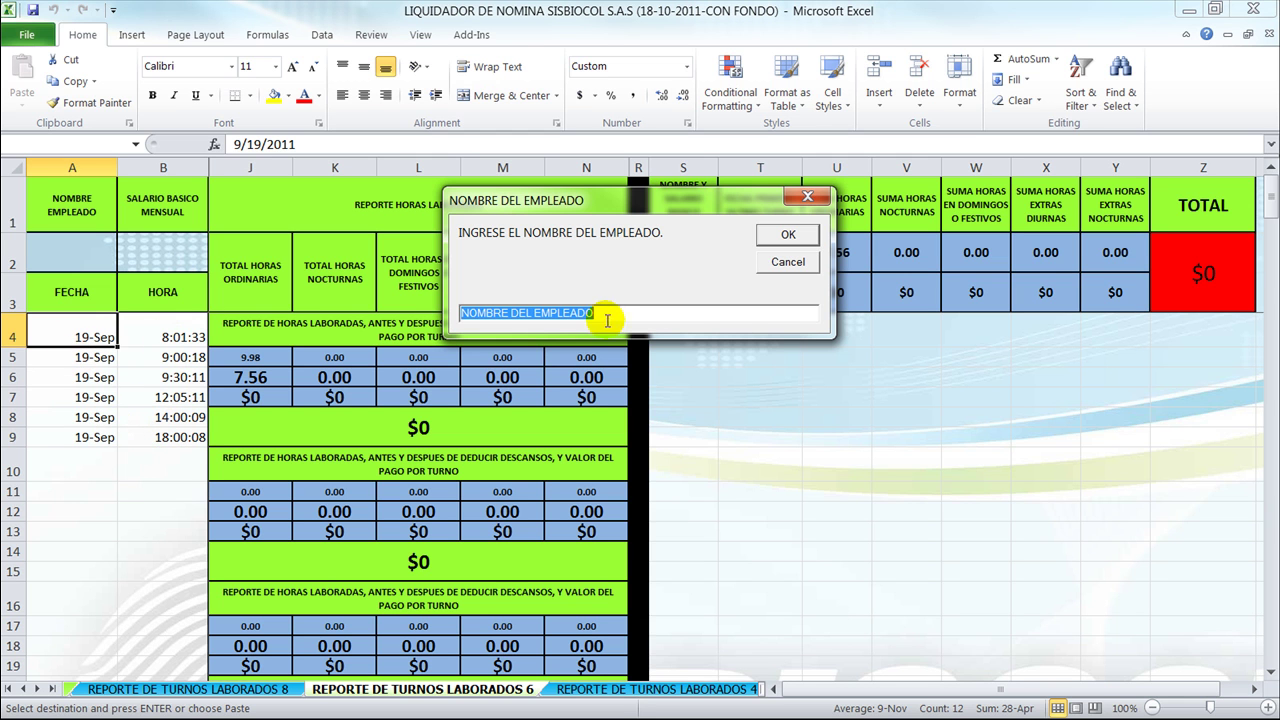
Enter the first employee's name for the six-record shift report
drag(628, 202, 839, 330)
click(808, 452)
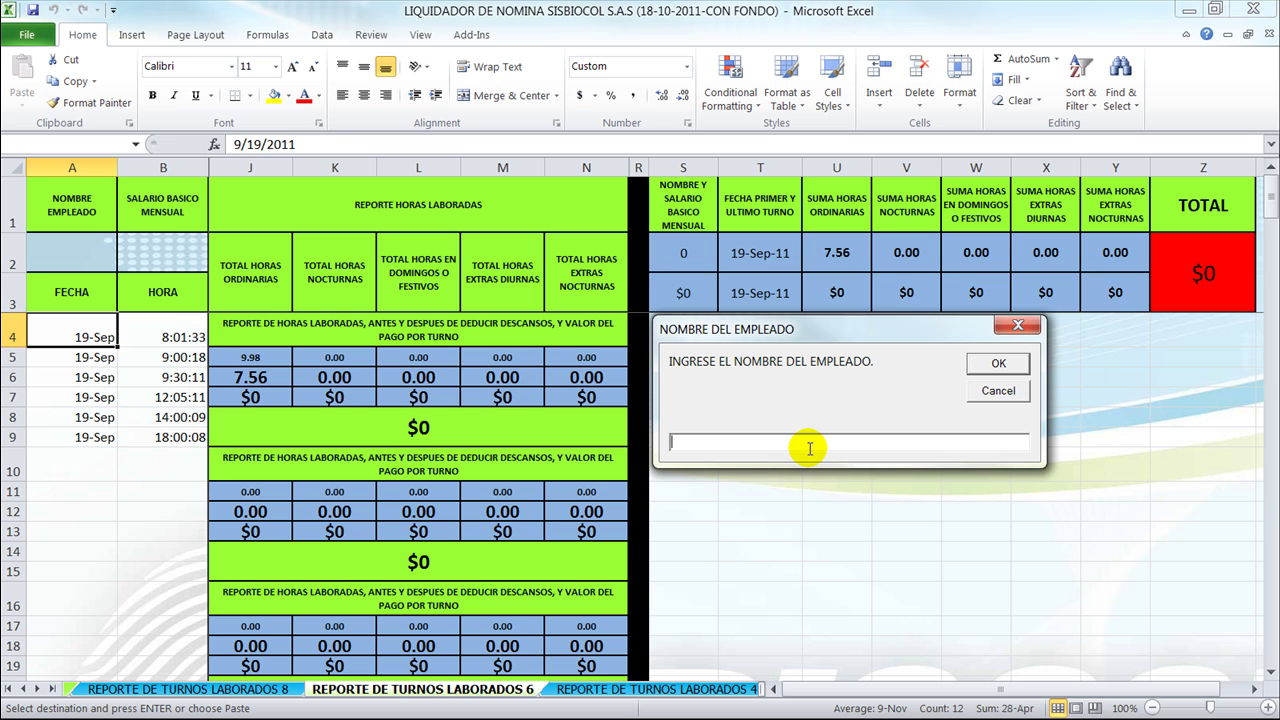
text(Edith)
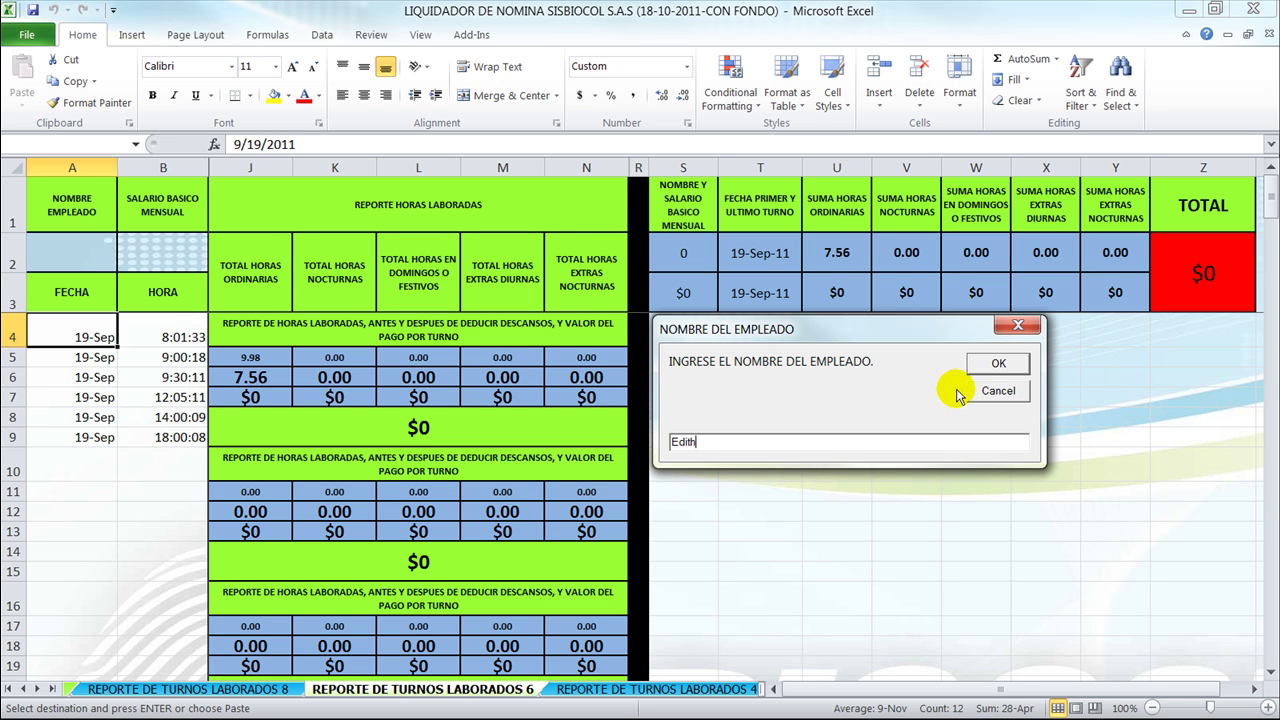
click(990, 364)
Set the first employee's basic monthly salary to 600000
drag(733, 222, 940, 331)
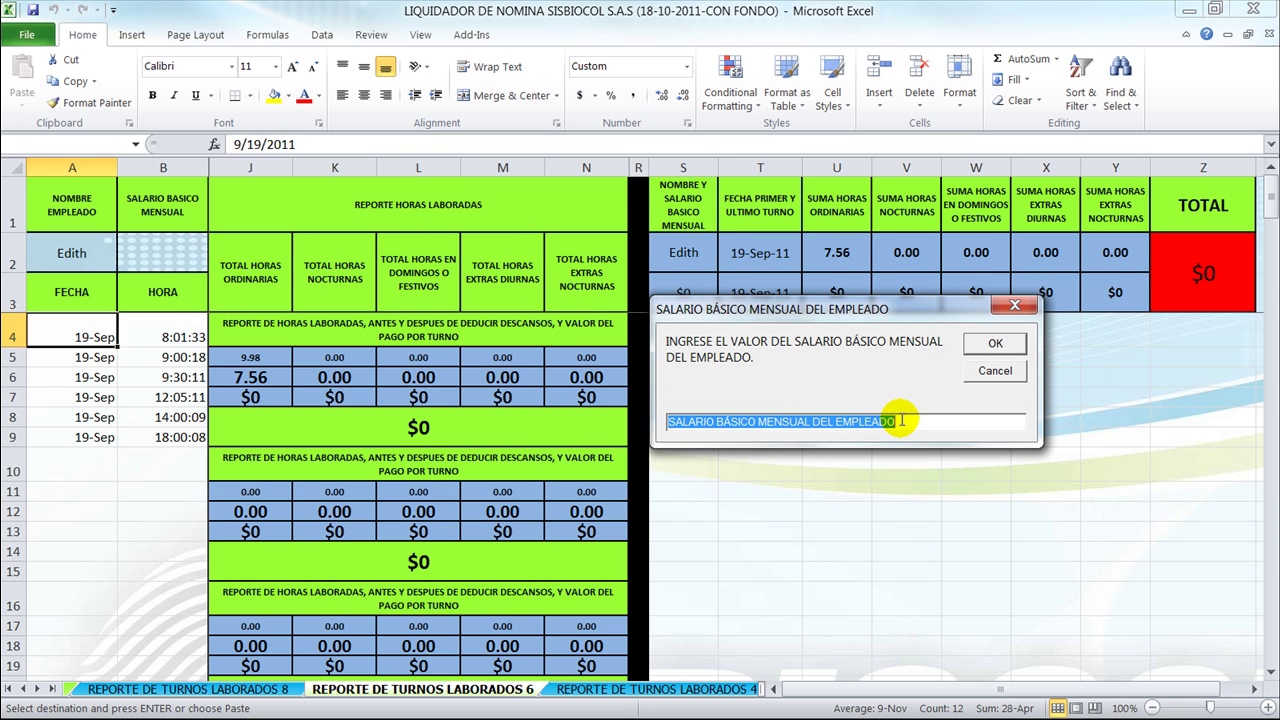
key(BackSpace)
text(600000)
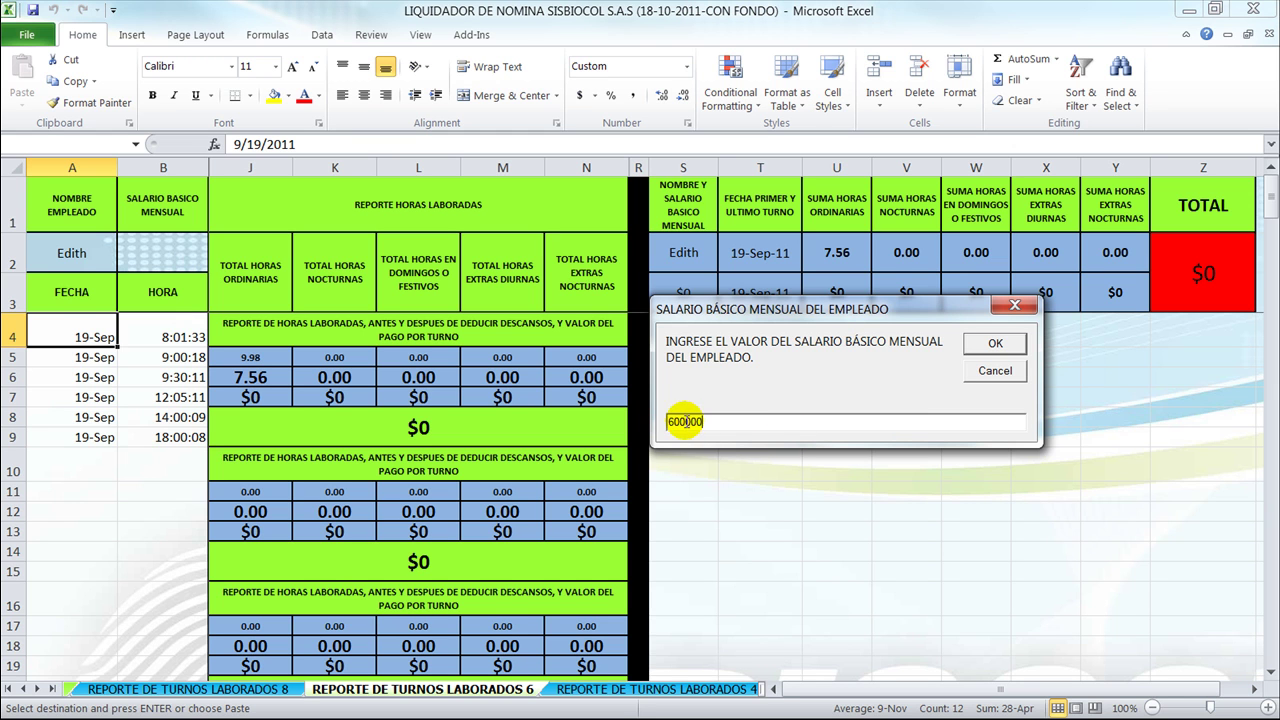
click(995, 343)
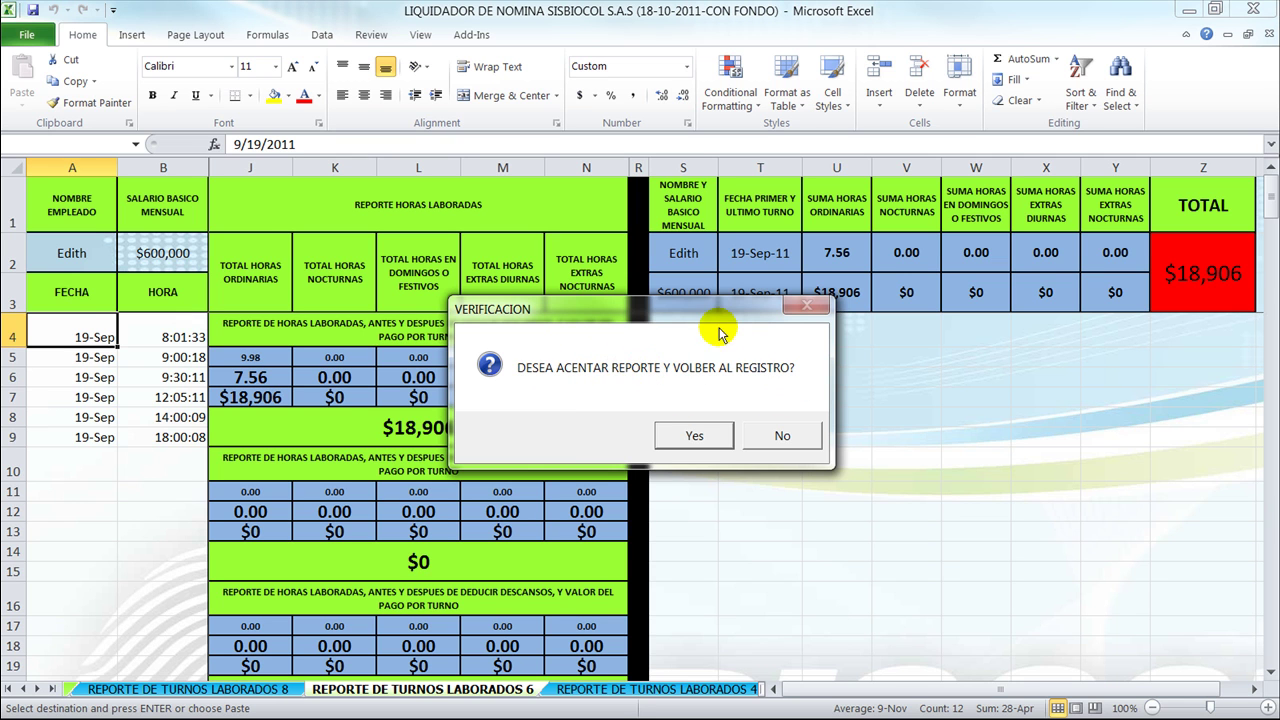
Accept the first employee's report with return to the register, and clear the exported records from the calculation table
drag(718, 314, 934, 369)
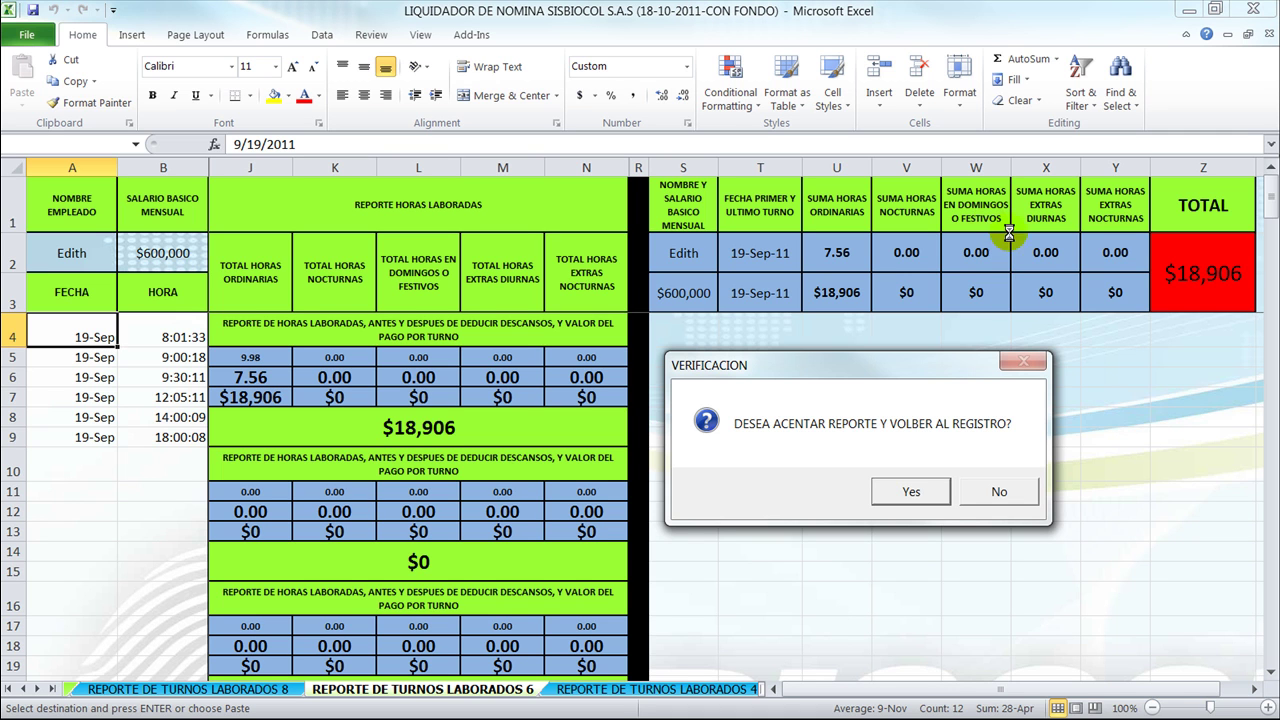
click(912, 492)
drag(563, 333, 815, 367)
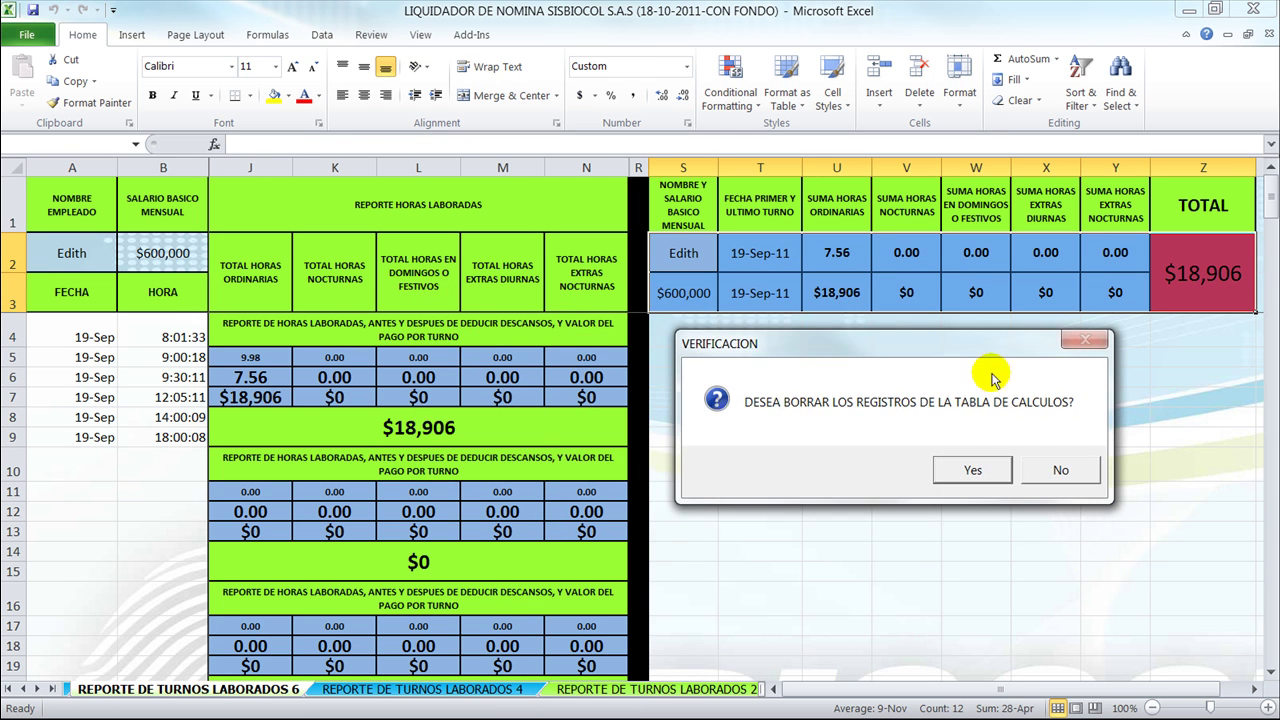
click(950, 474)
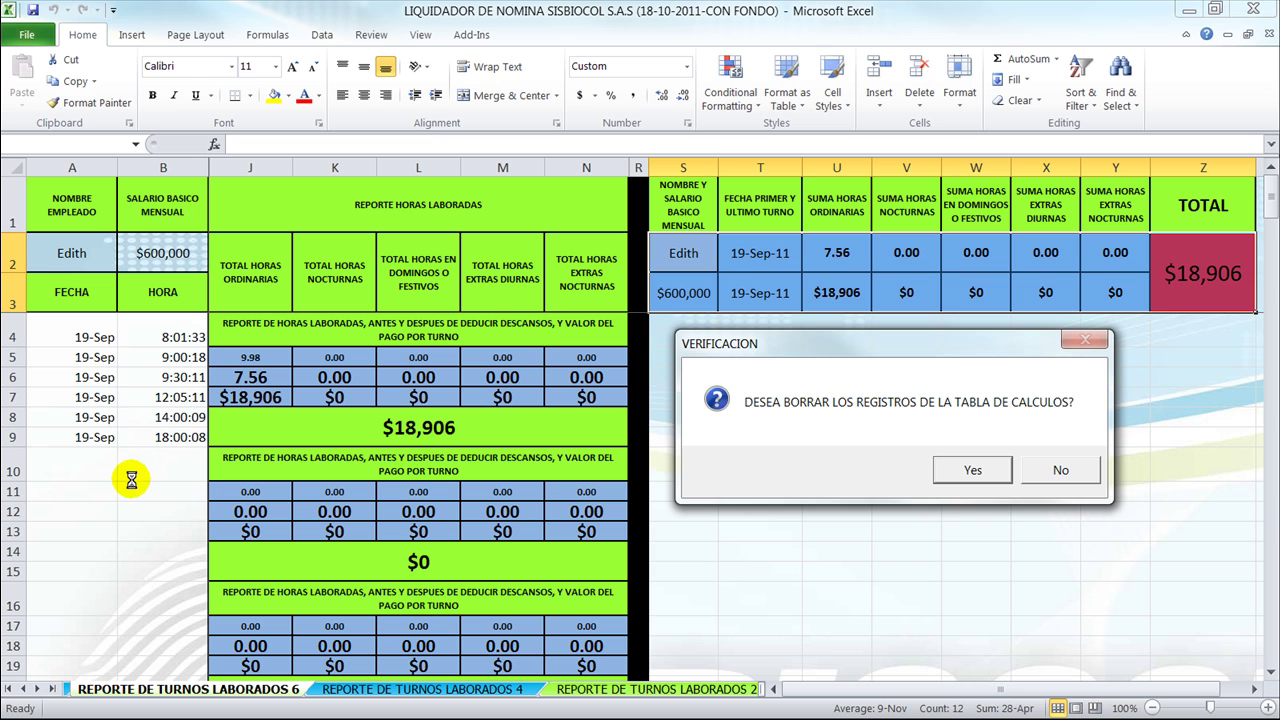
click(962, 469)
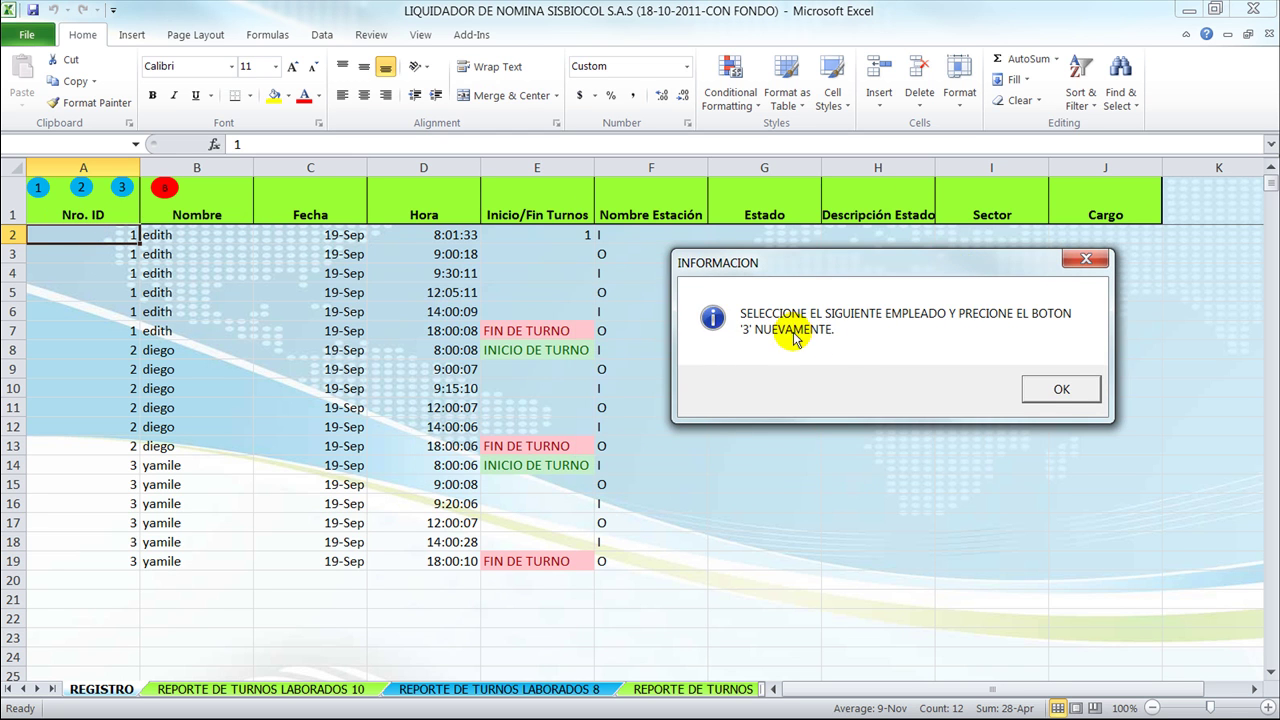
click(1061, 390)
Export the second employee's date and time records in C8:D13 to a calculation table with 6 daily records
drag(300, 333, 429, 360)
drag(352, 350, 467, 438)
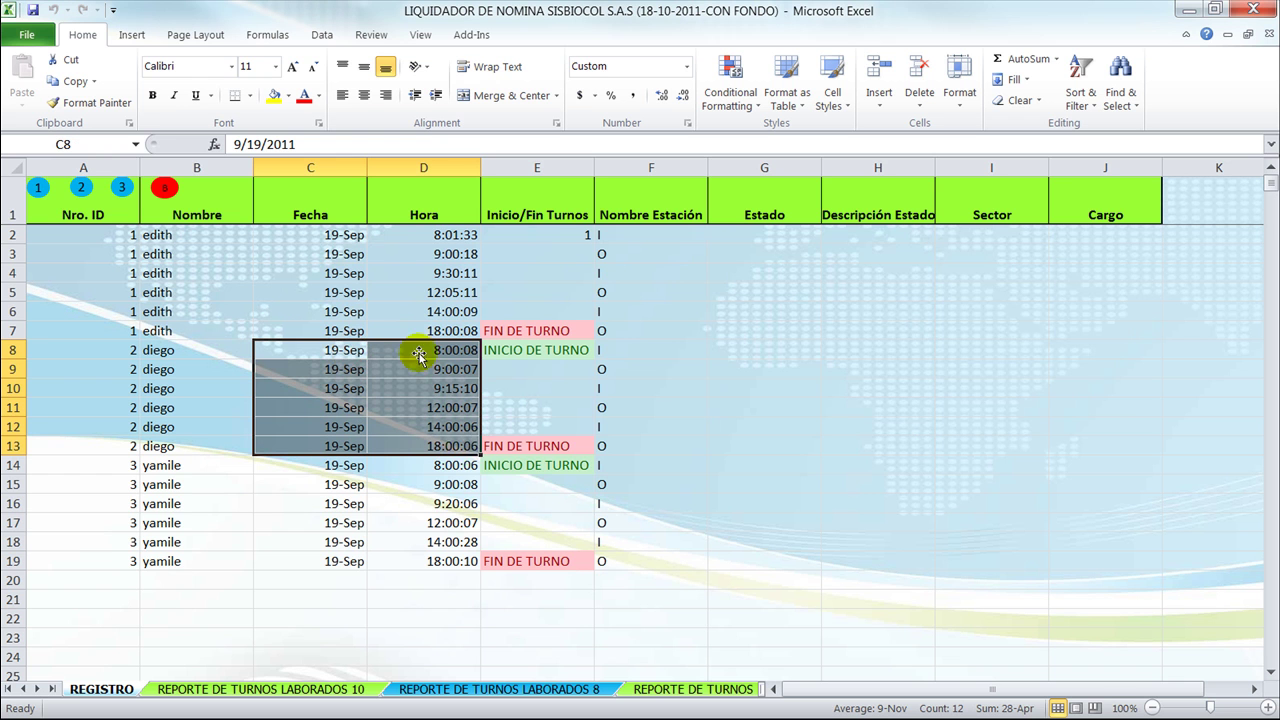
click(122, 187)
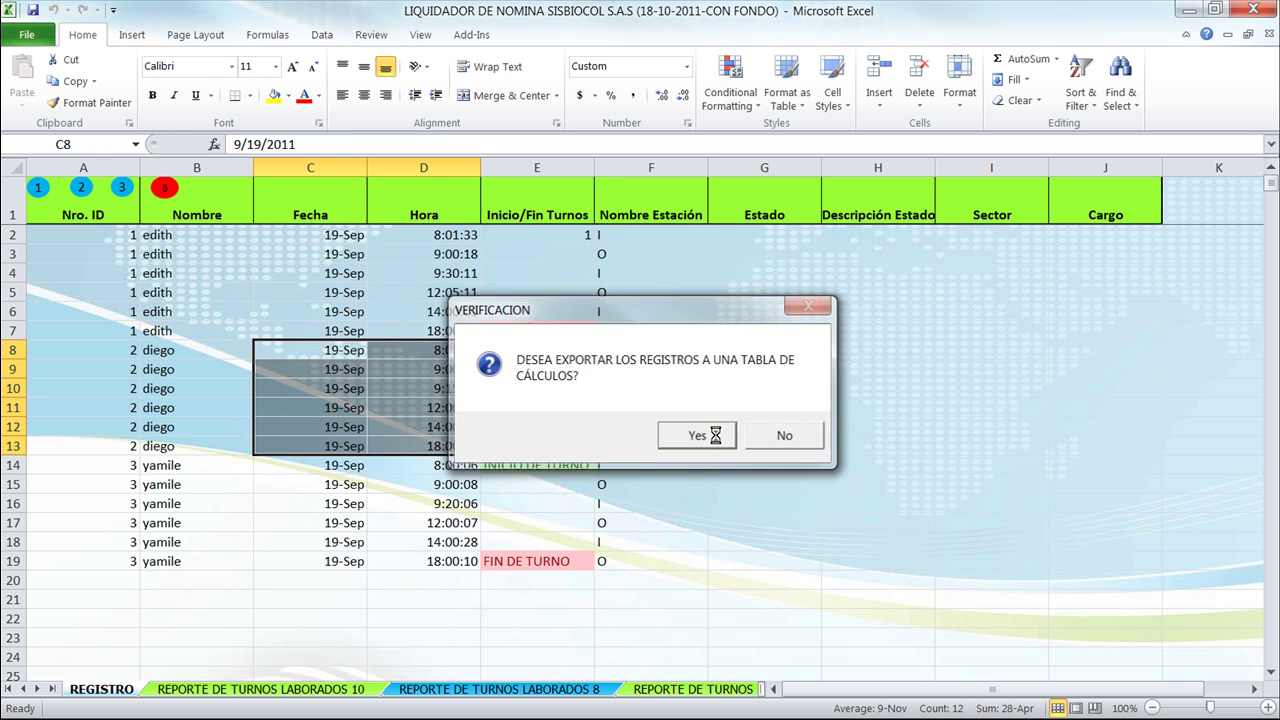
click(698, 435)
text(6)
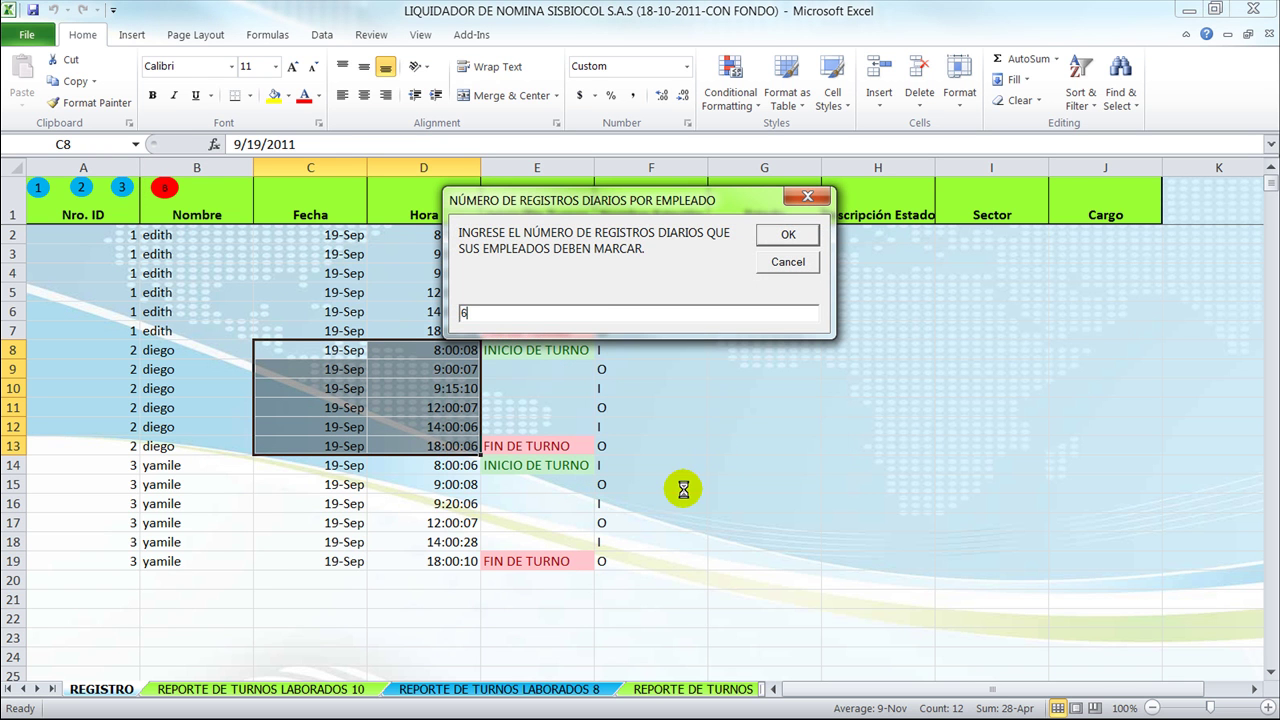
click(788, 234)
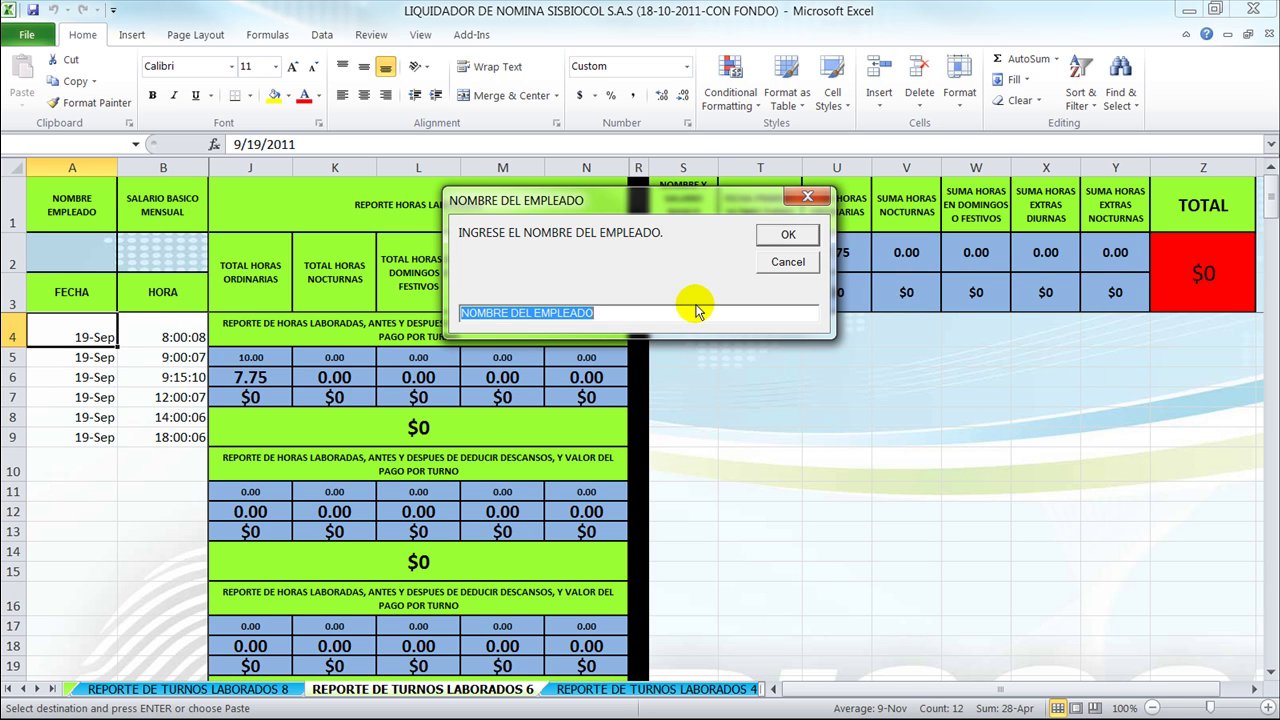
Enter the second employee's name and set the basic monthly salary to 700000
text(Carlos)
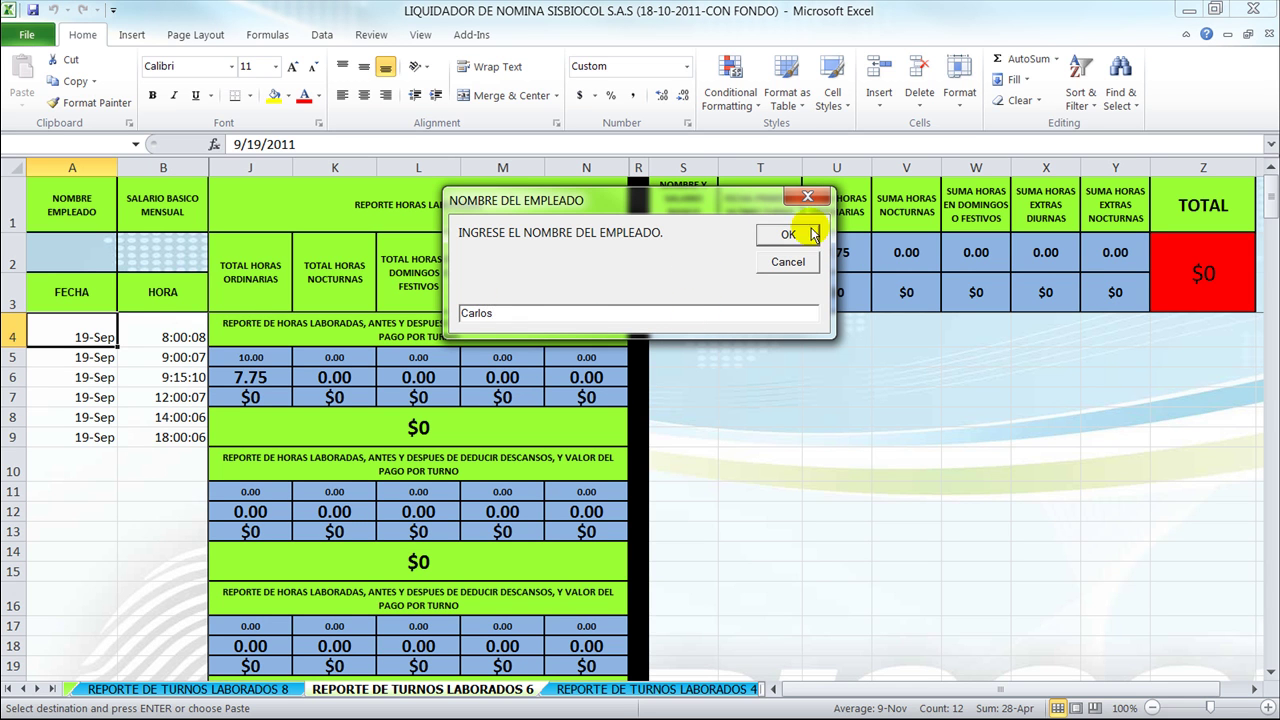
click(772, 242)
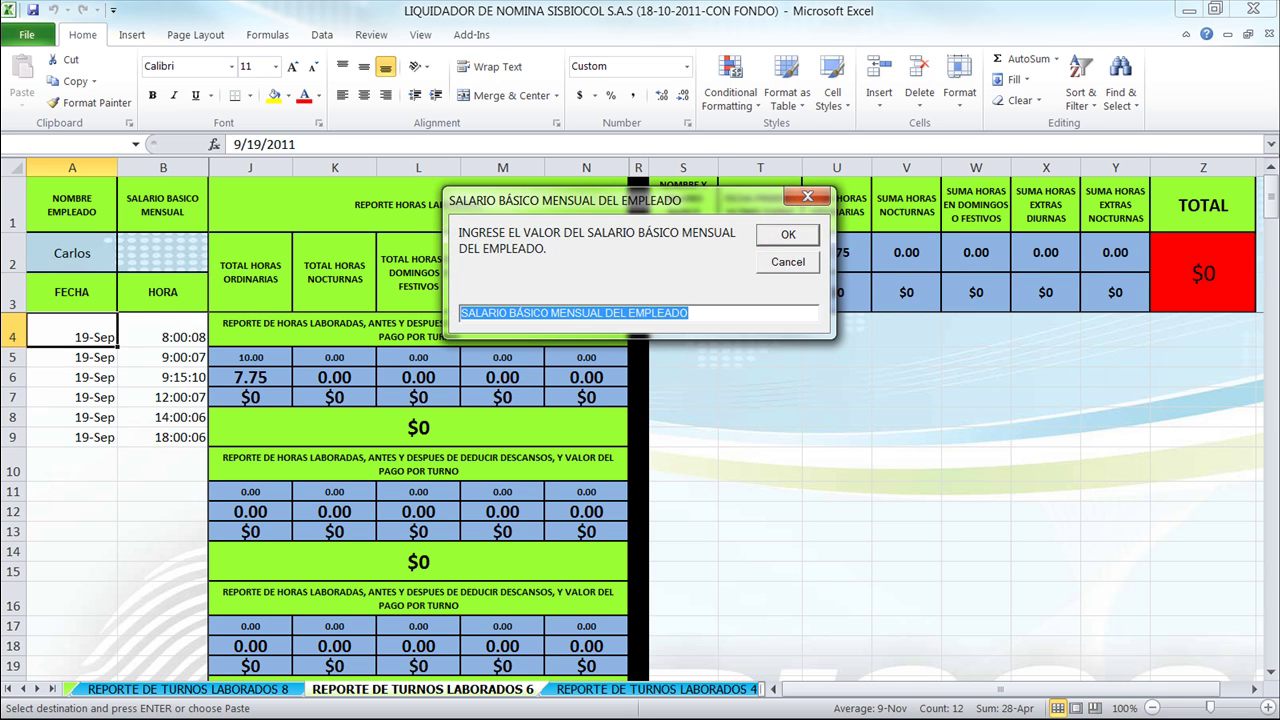
text(700000)
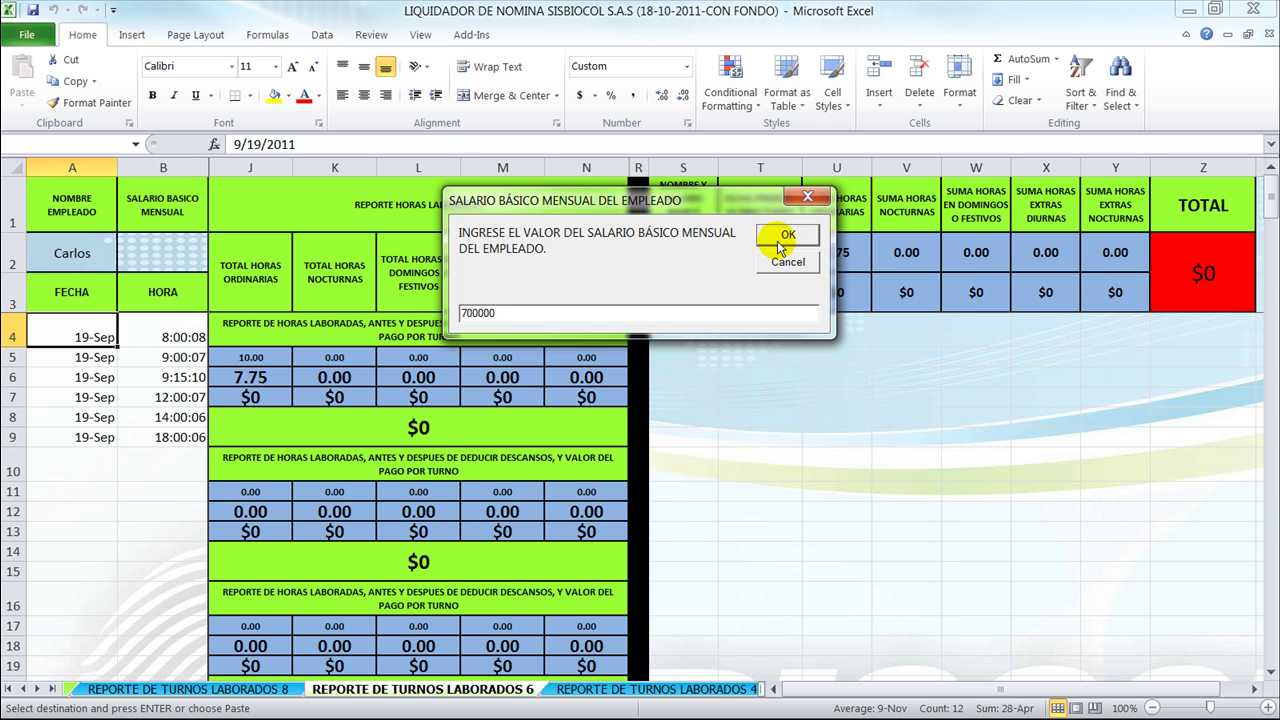
click(779, 250)
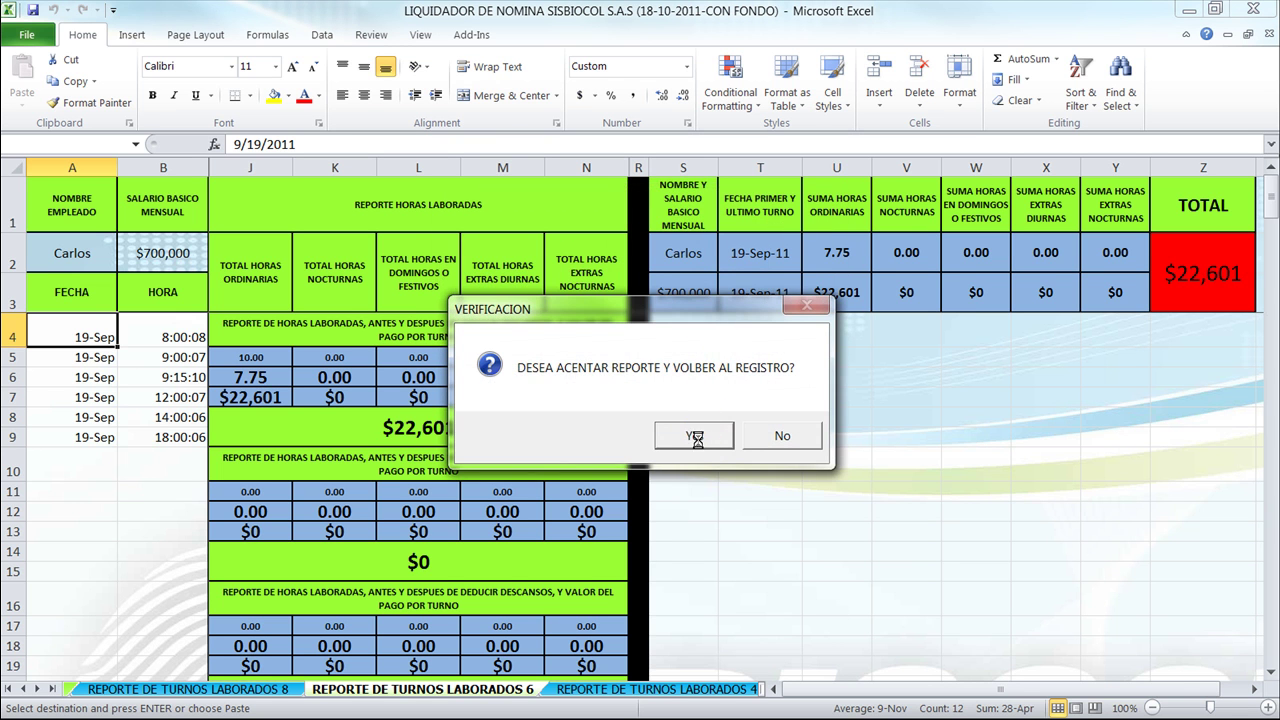
Accept the second employee's report with return to the register, and clear that employee's records from the calculation table
click(697, 440)
click(698, 438)
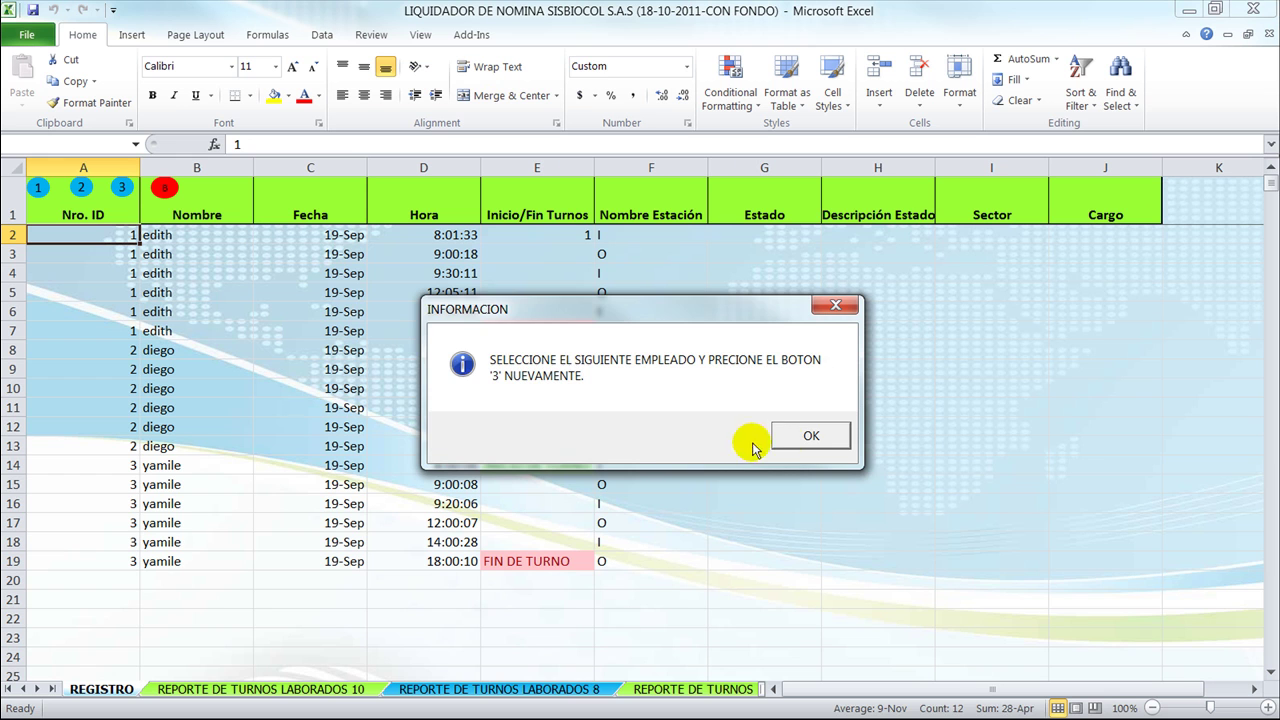
click(810, 435)
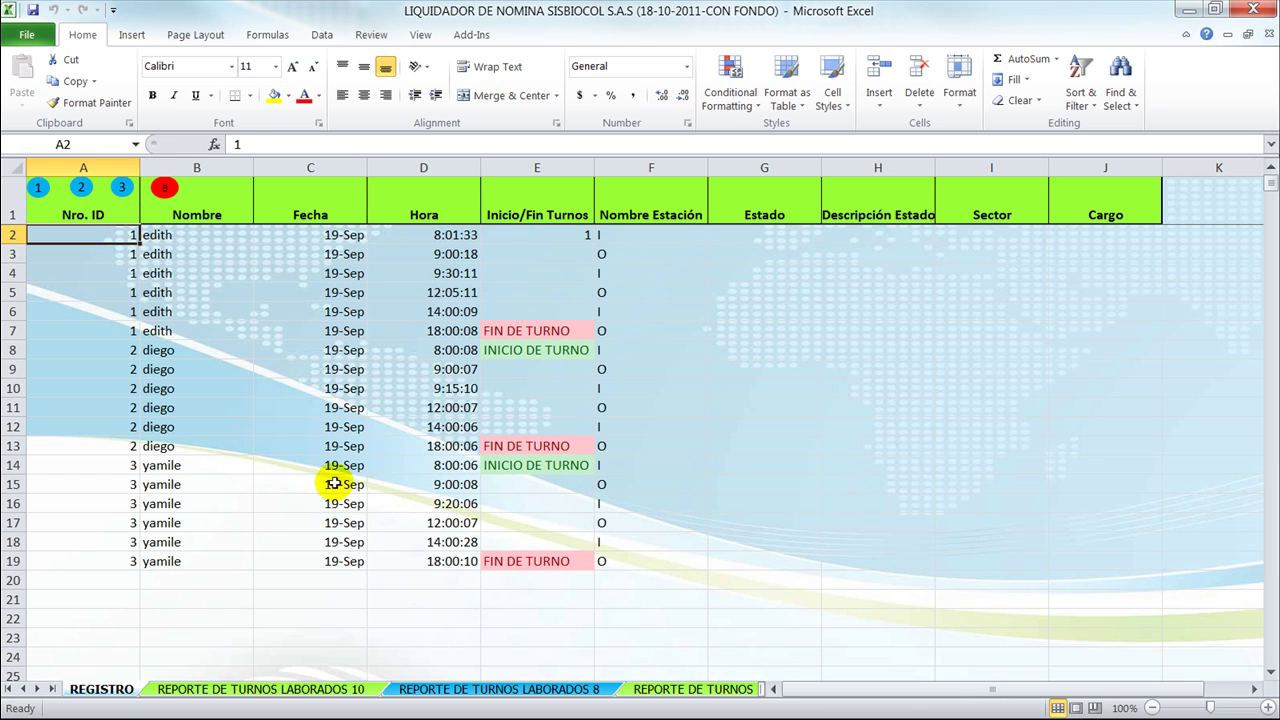
Export the third employee's date and time records in C14:D19 to a calculation table with 6 daily records
drag(323, 468, 445, 555)
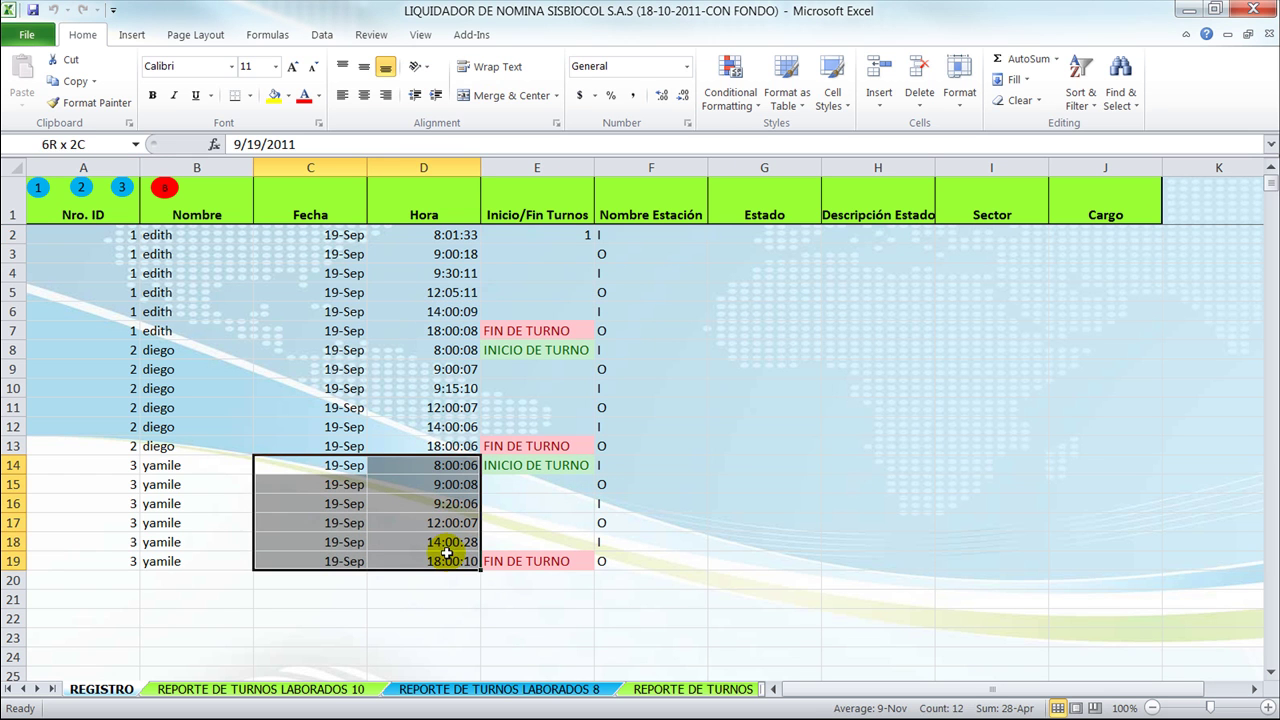
click(126, 200)
click(706, 440)
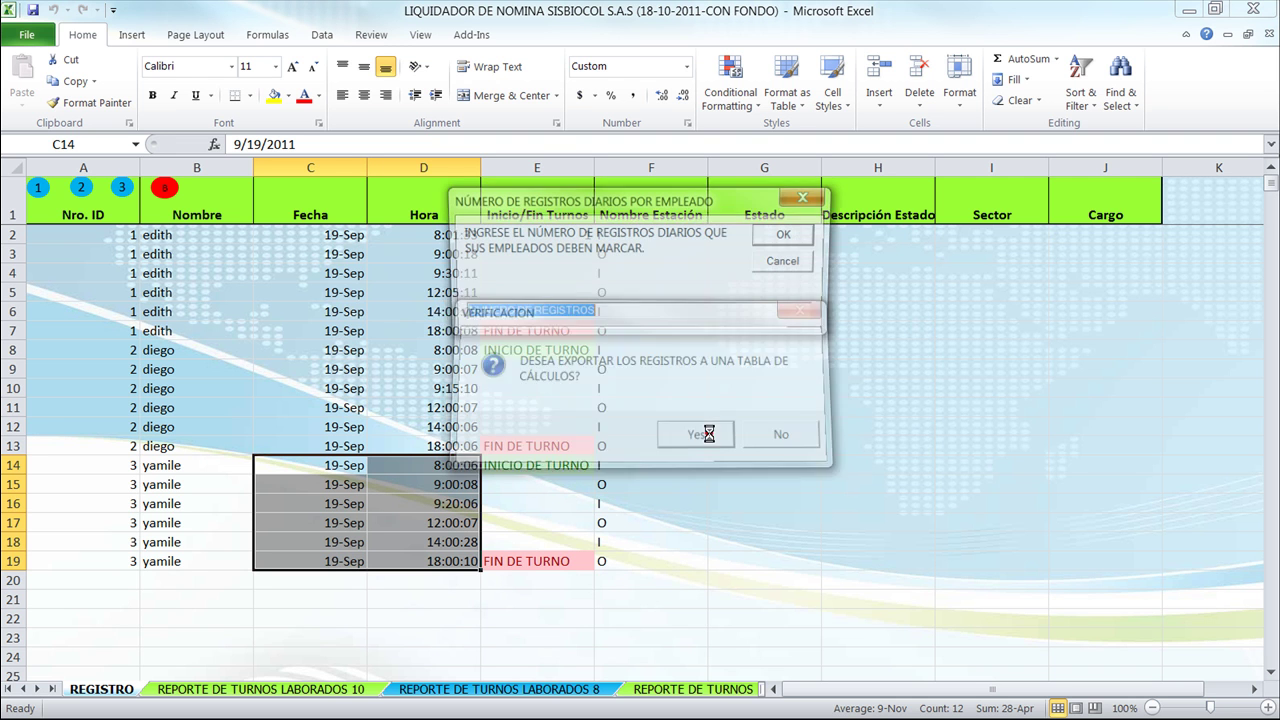
text(6)
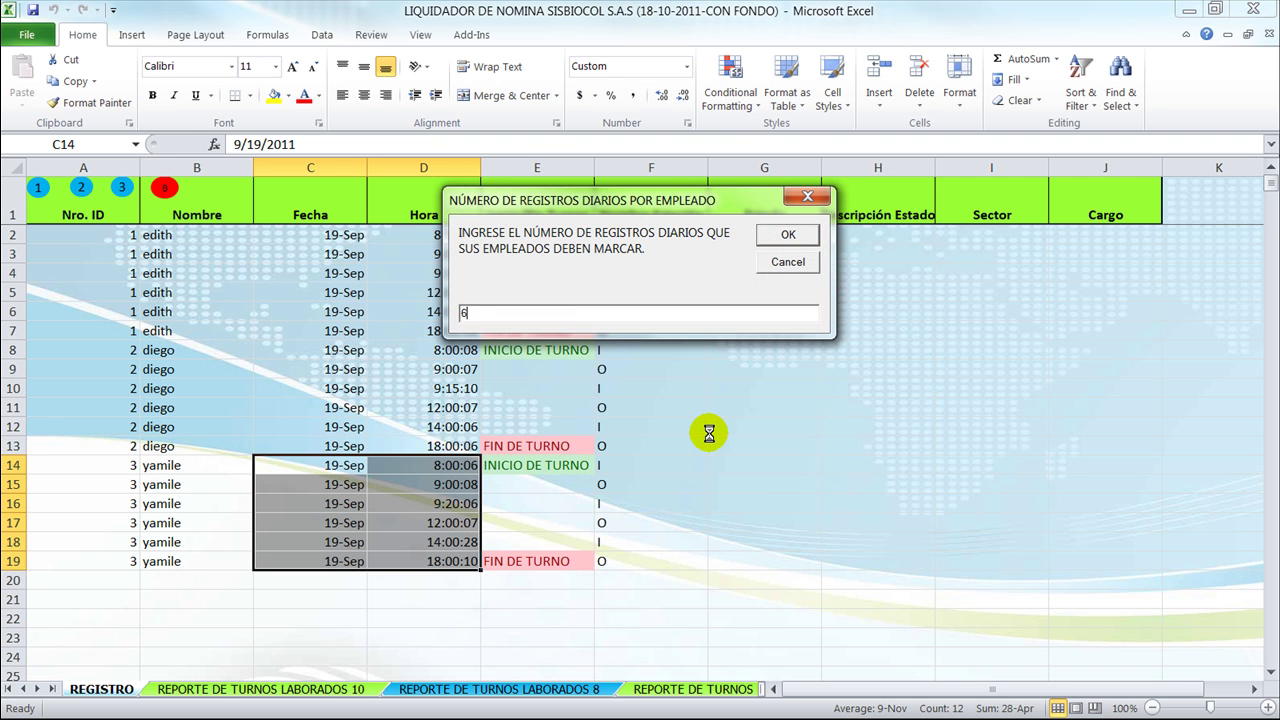
click(792, 235)
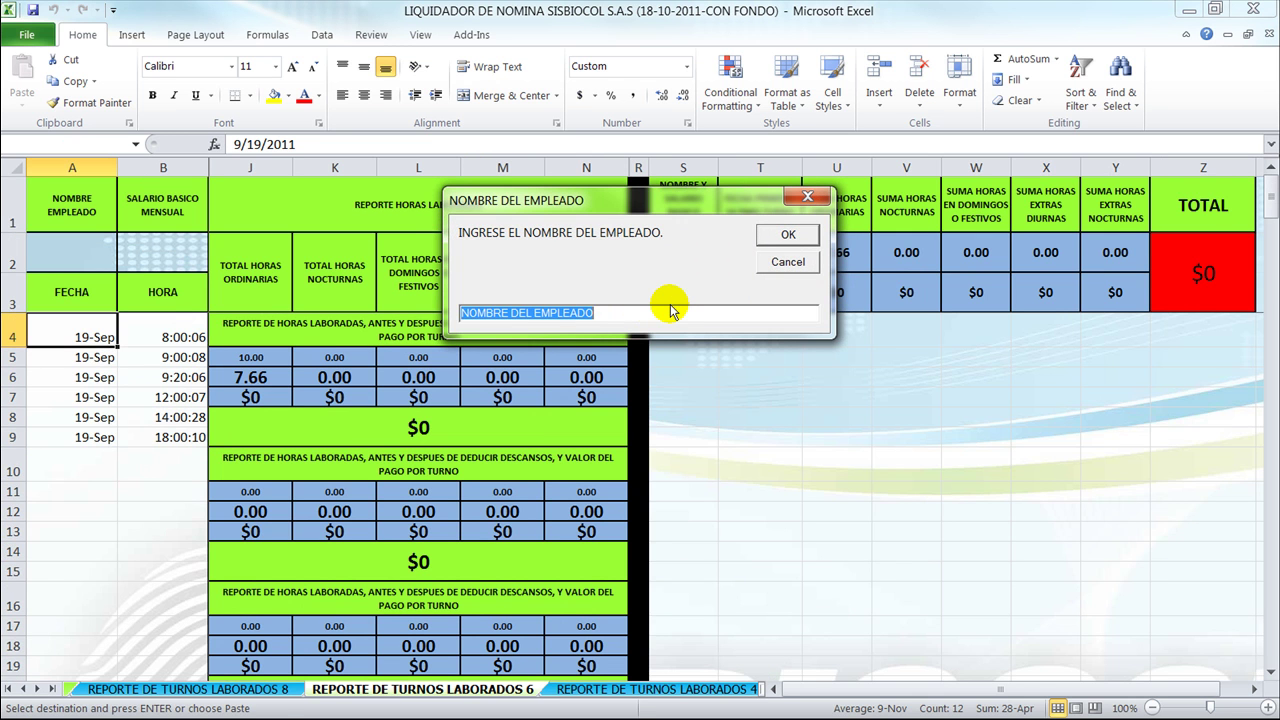
Enter the third employee's name and set the basic monthly salary to 1000000
text(Yamile)
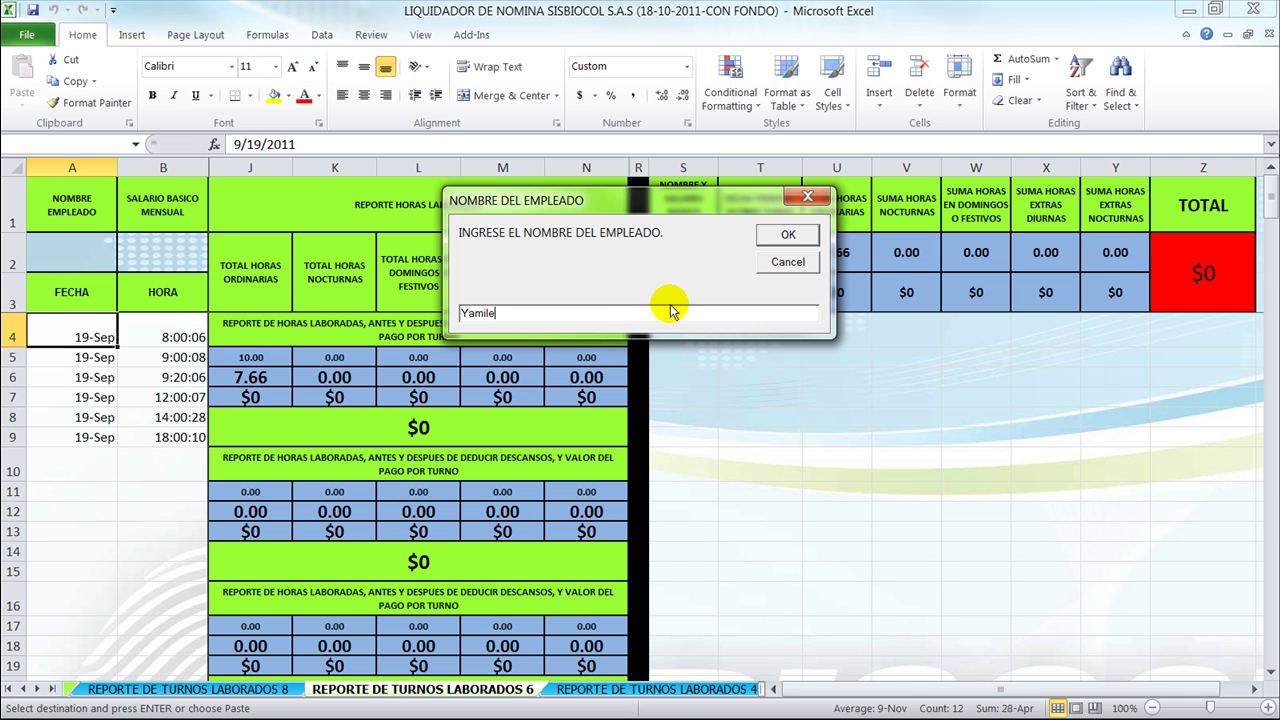
click(786, 234)
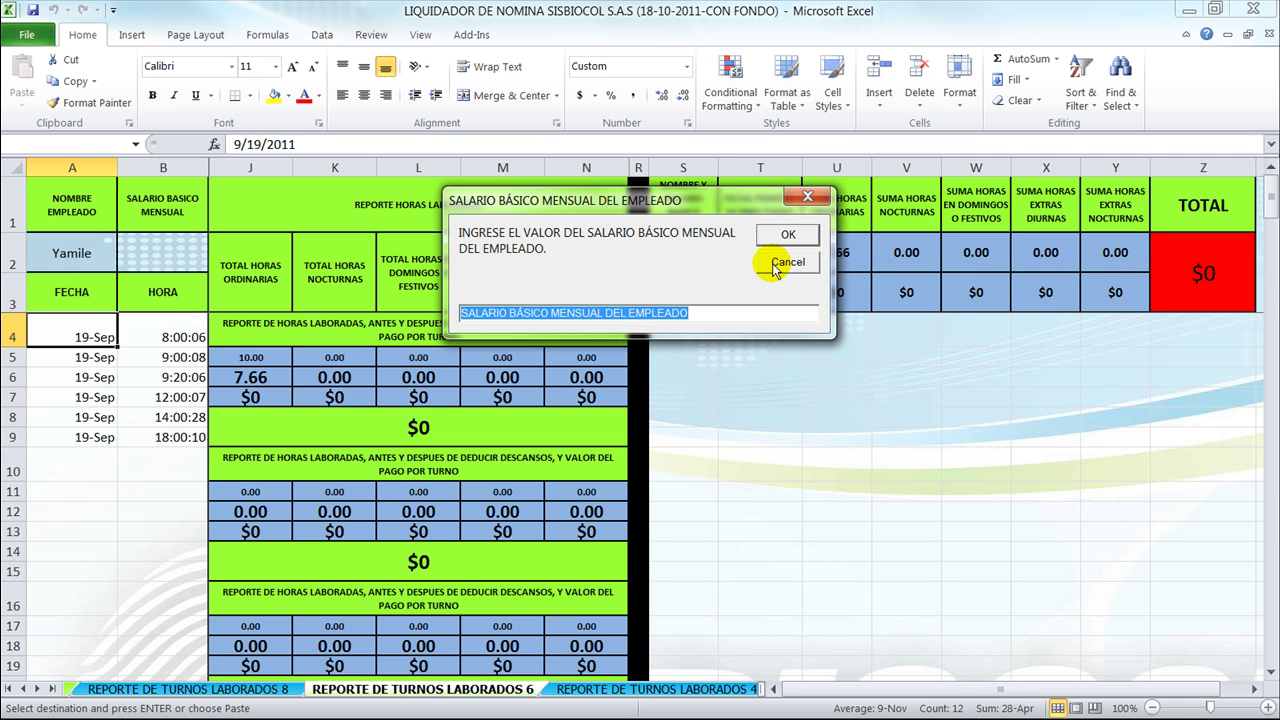
text(1000000)
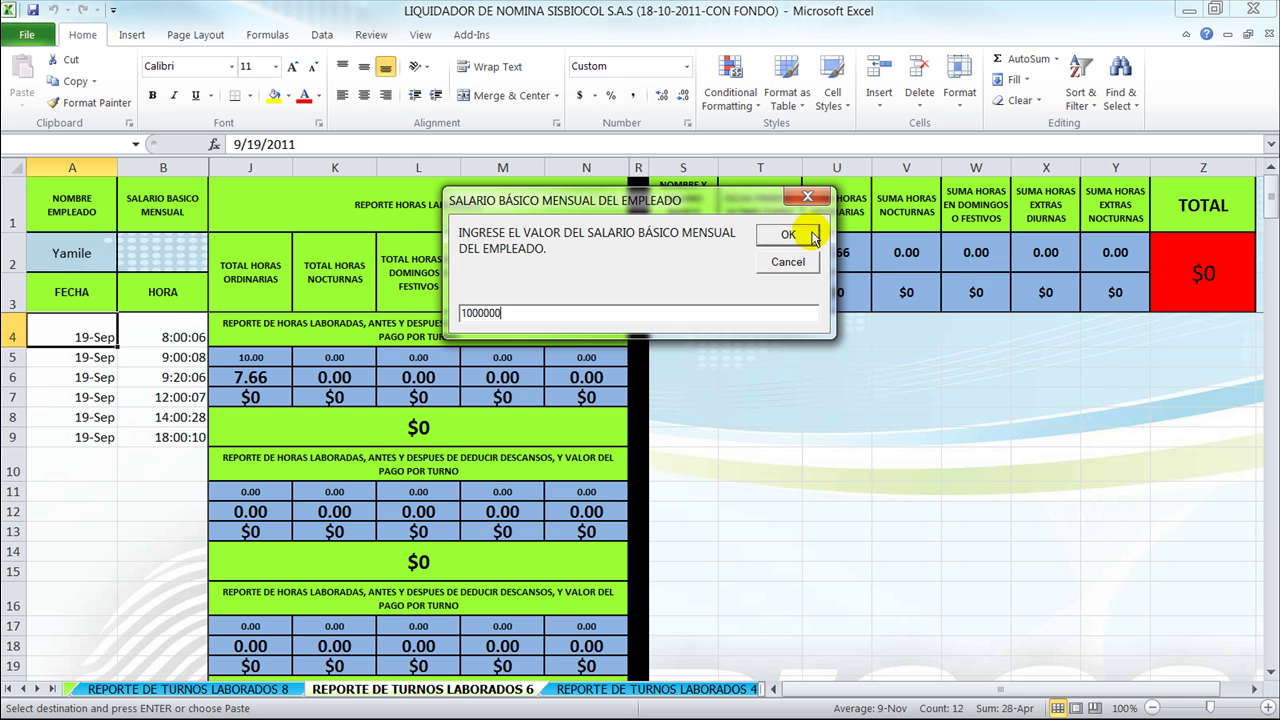
click(804, 236)
Accept the third employee's report with return to the register, and clear that employee's records from the calculation table
click(695, 437)
click(700, 437)
click(810, 436)
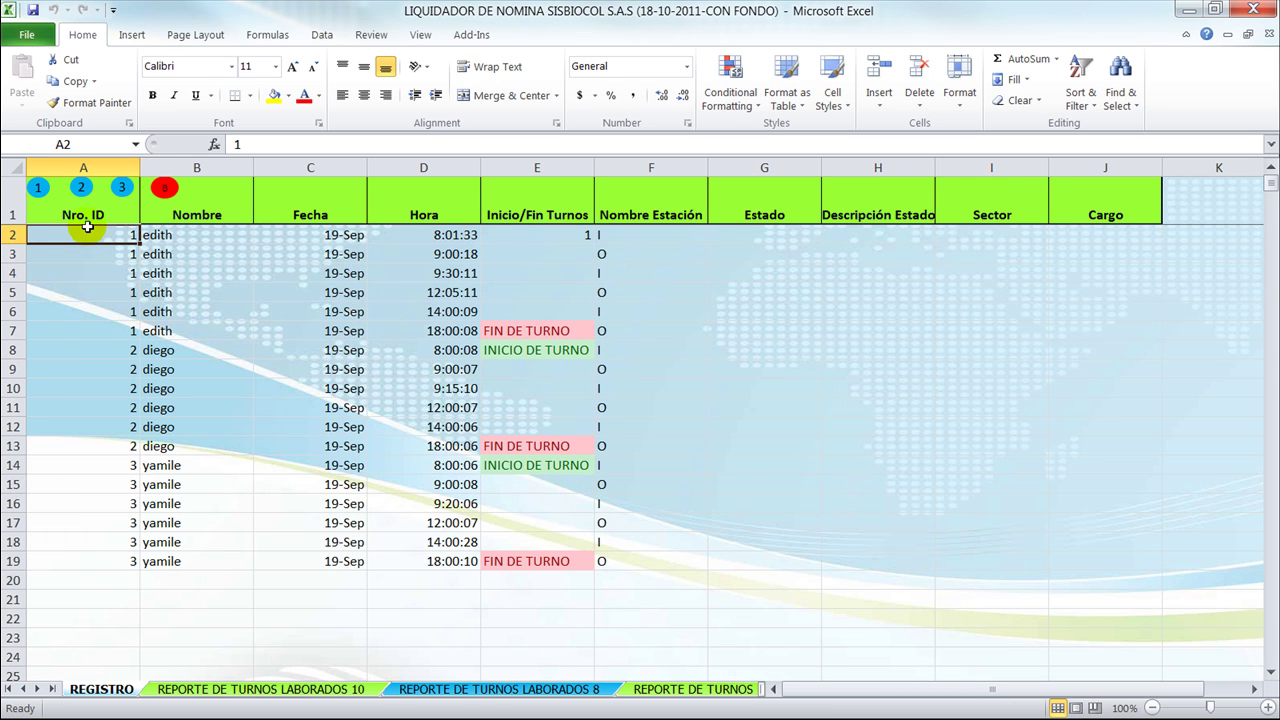
Open the REPORTE UNIFICADO sheet and examine the third employee's pay block in rows 6 to 8, including the total
click(37, 689)
click(37, 689)
click(37, 689)
click(37, 689)
click(37, 689)
click(350, 692)
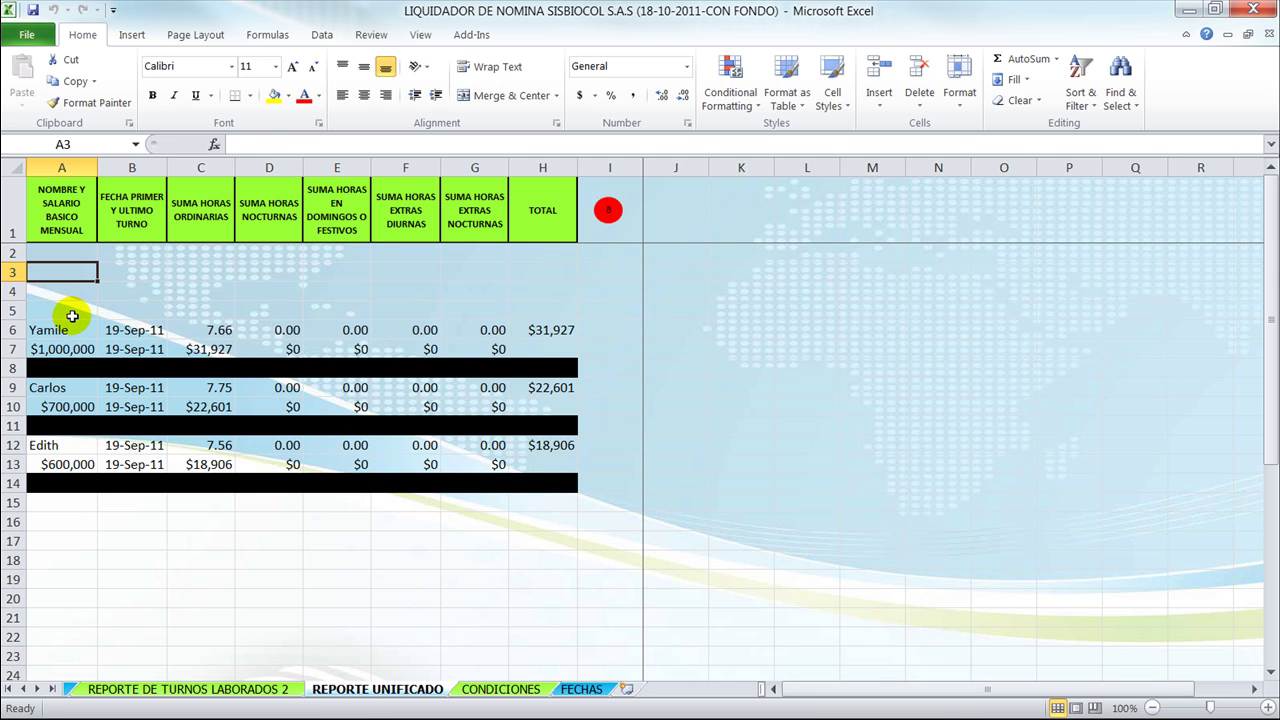
drag(75, 327, 547, 366)
click(556, 331)
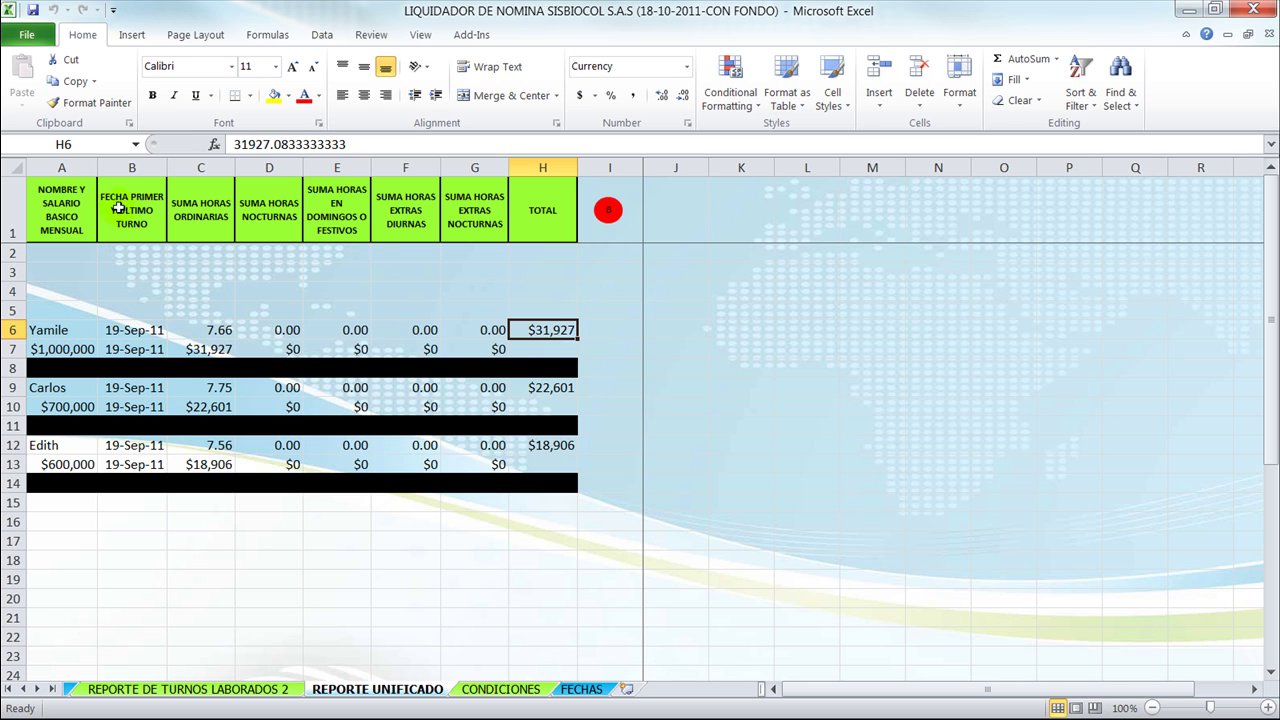
Examine the third employee's first and last shift dates, and the hours and payment for the ordinary, night and night overtime categories
click(132, 330)
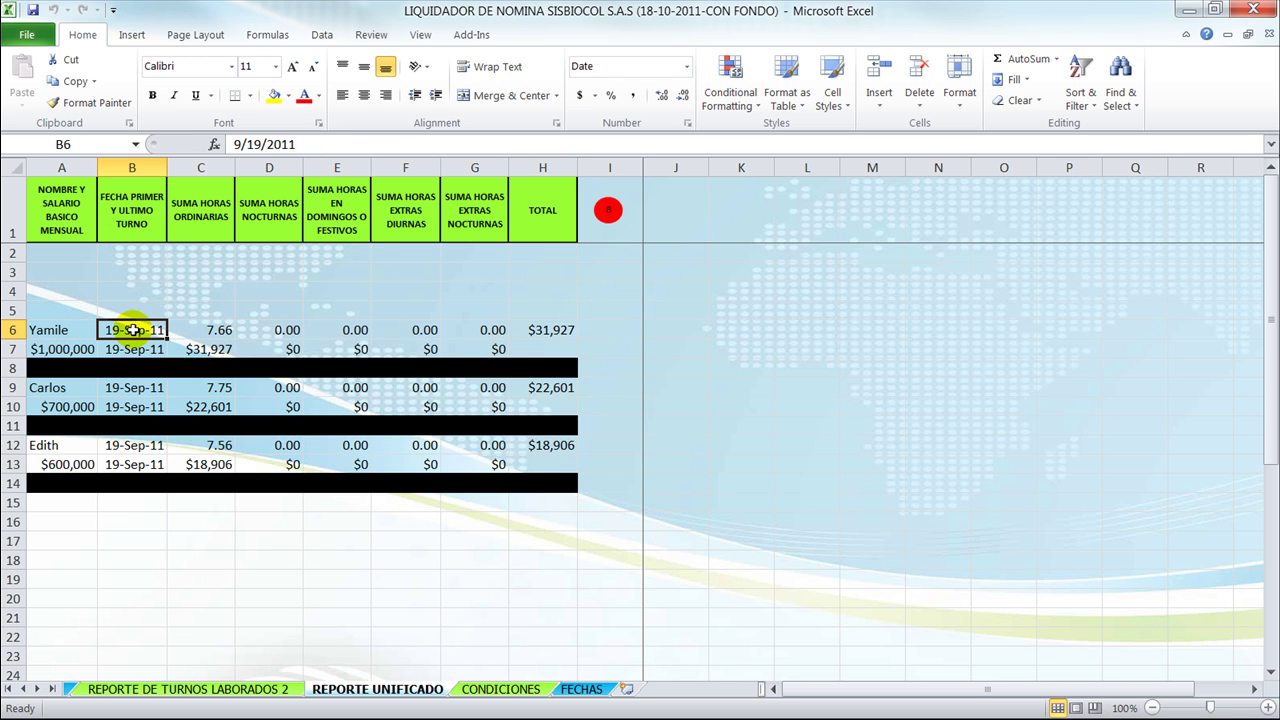
click(128, 349)
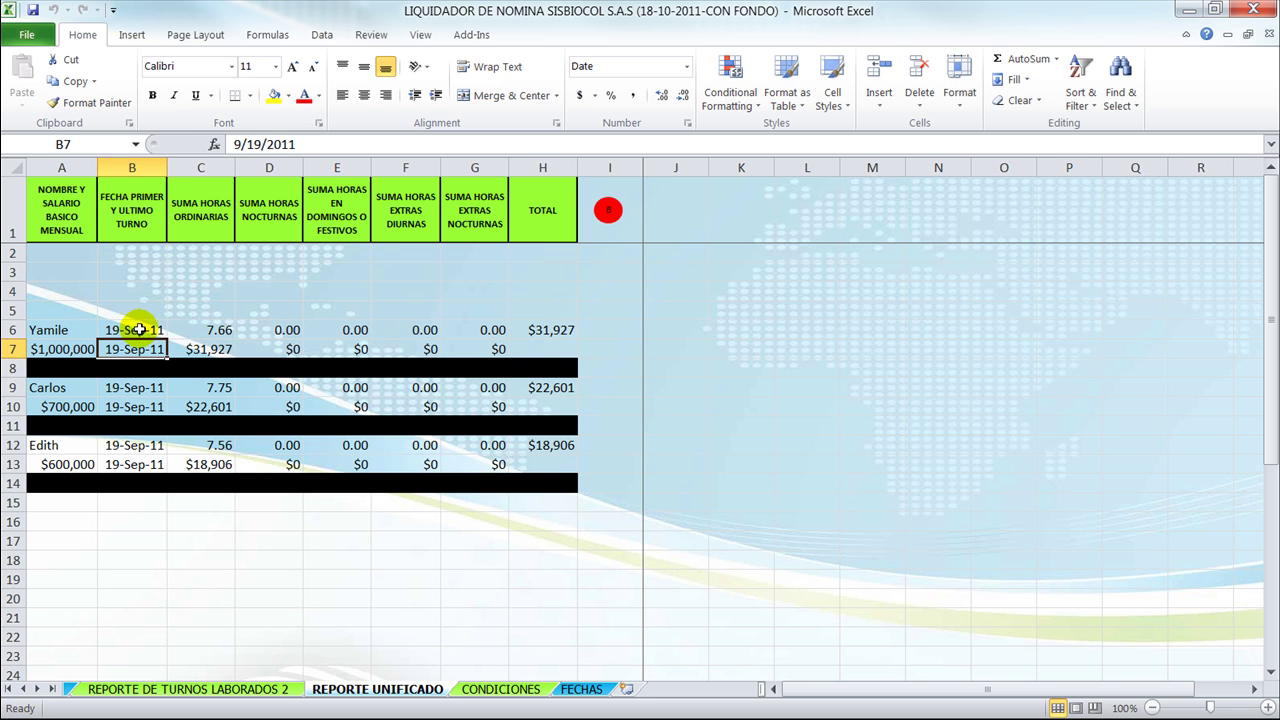
click(143, 329)
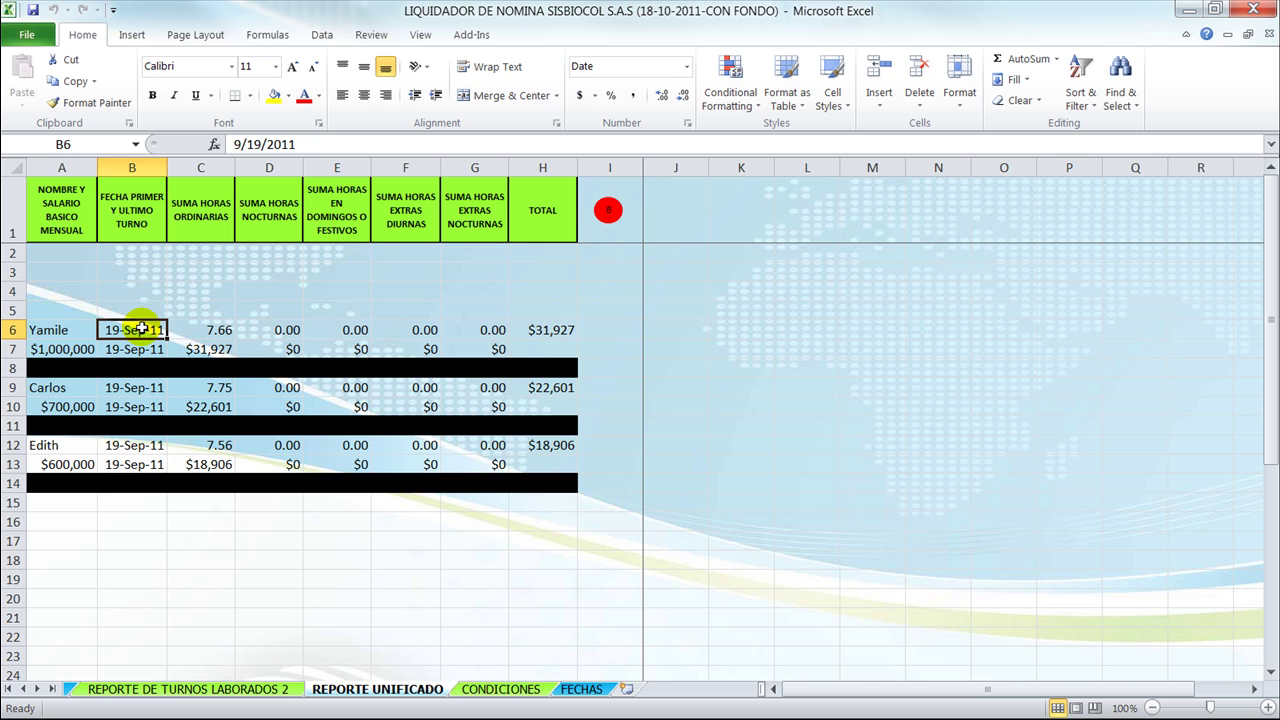
click(150, 349)
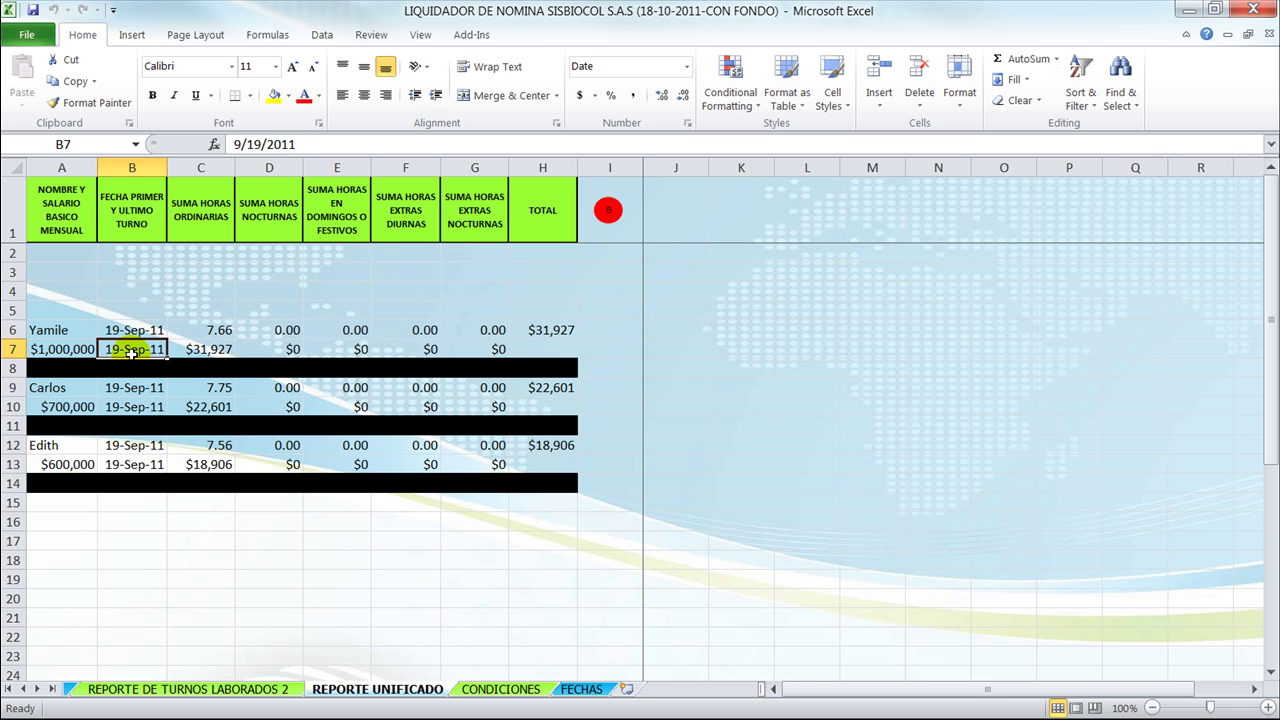
click(190, 330)
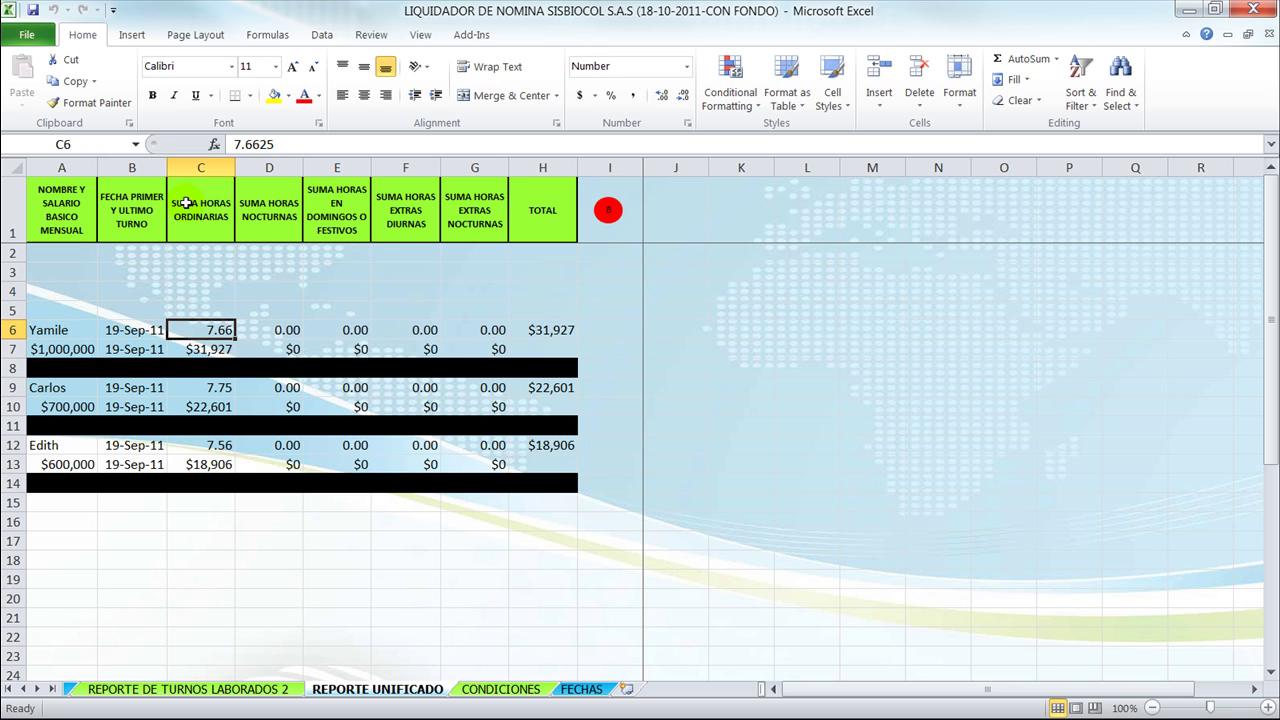
click(208, 349)
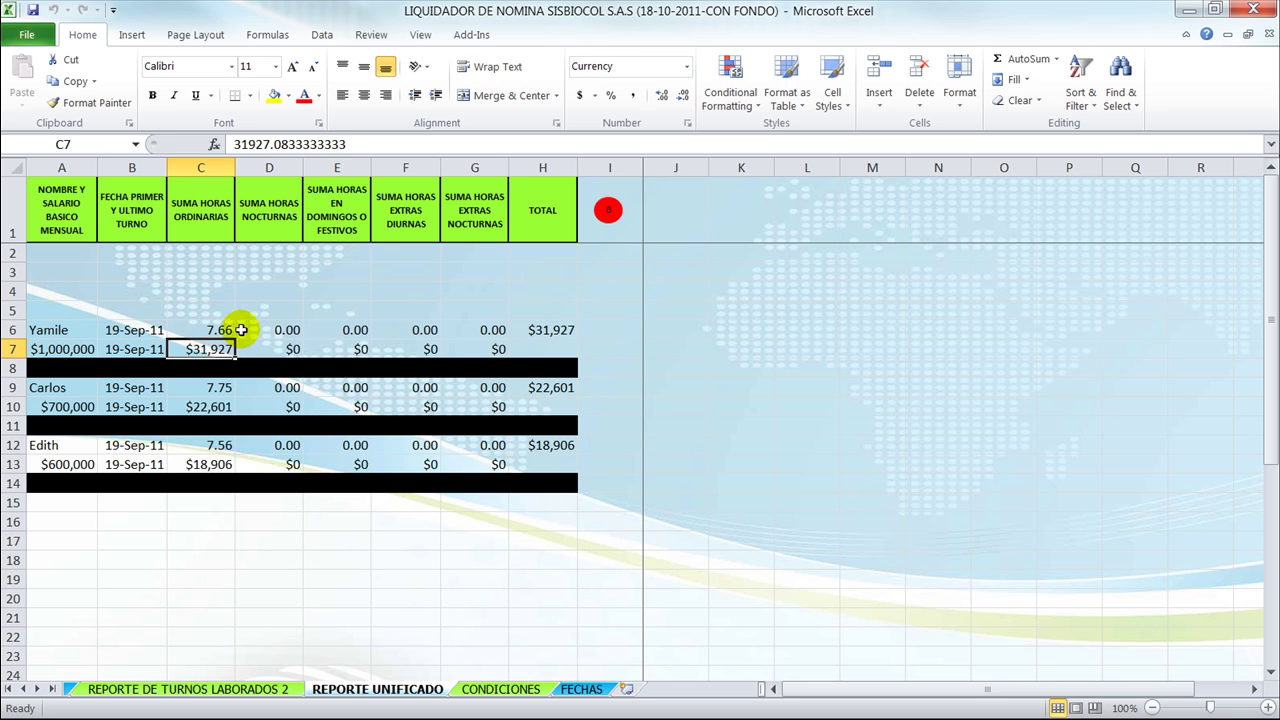
click(246, 315)
click(253, 329)
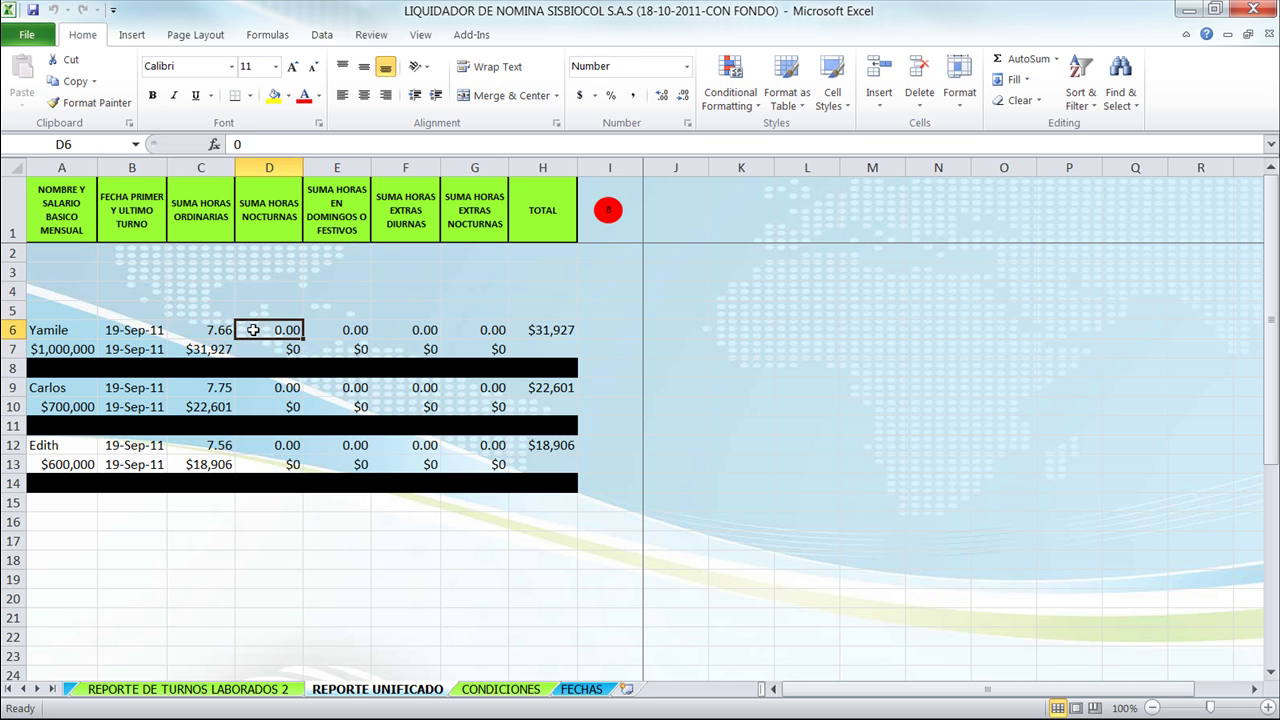
click(285, 346)
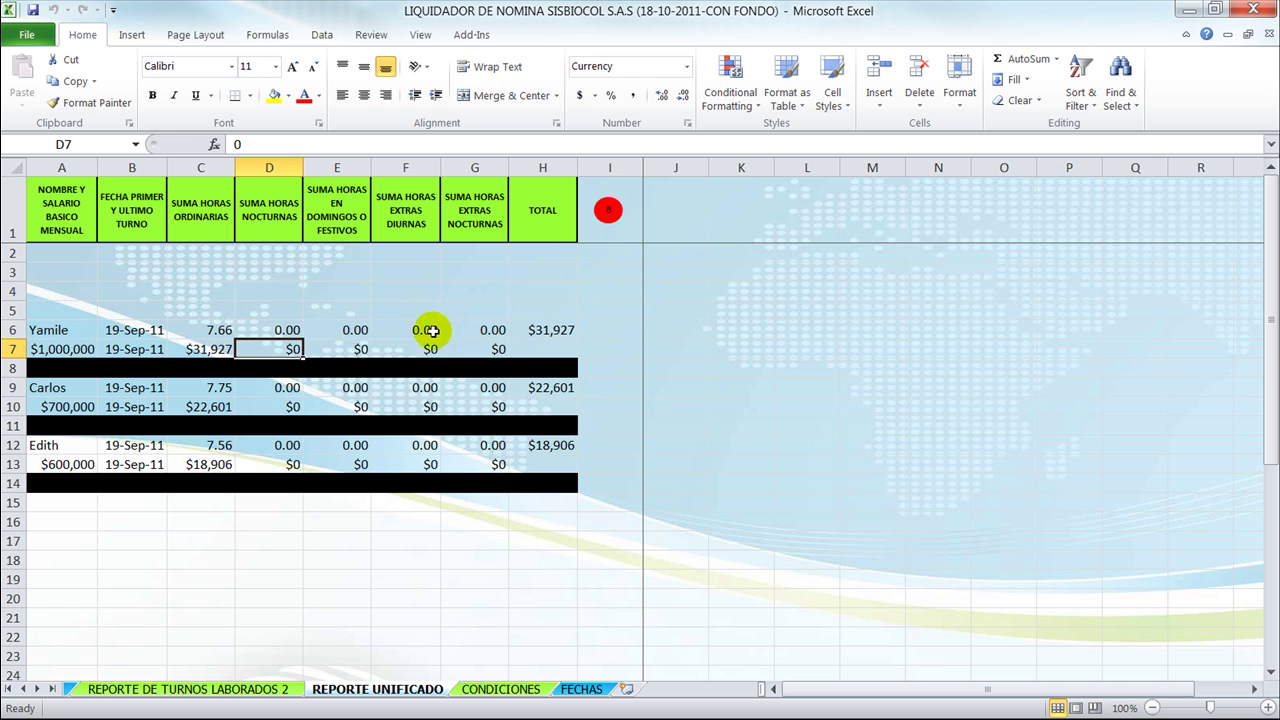
click(471, 329)
click(471, 347)
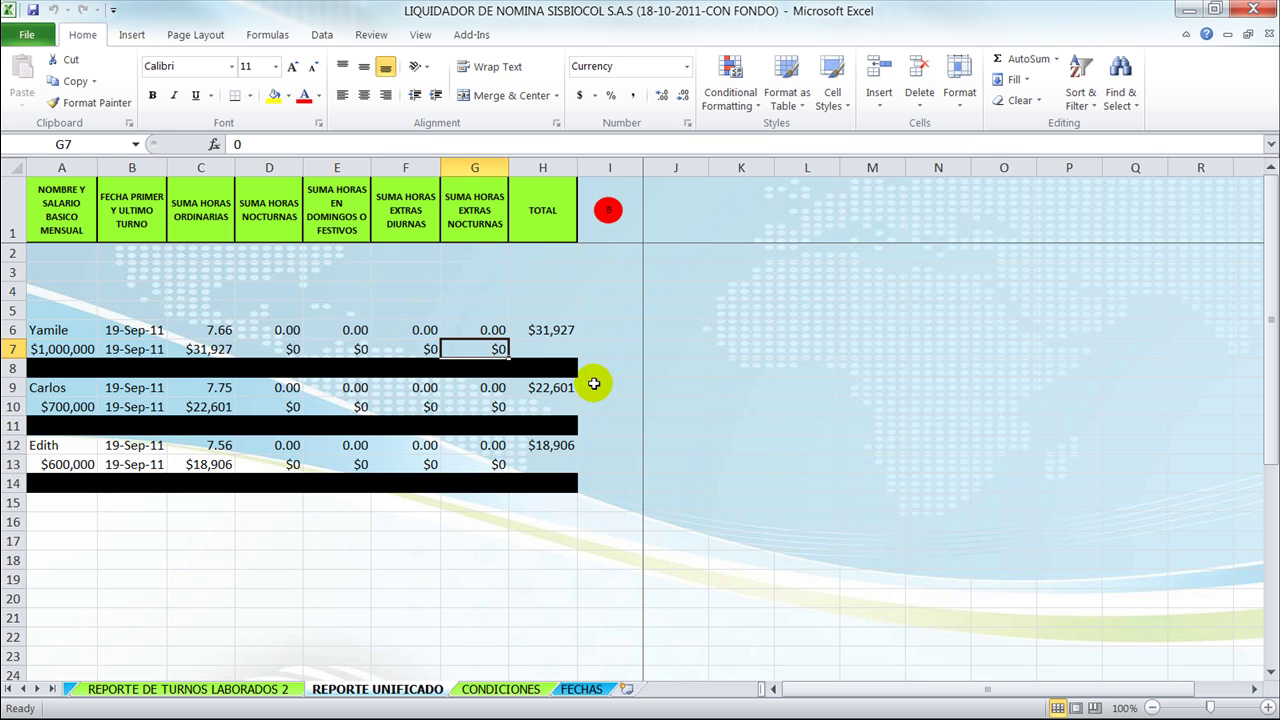
click(56, 256)
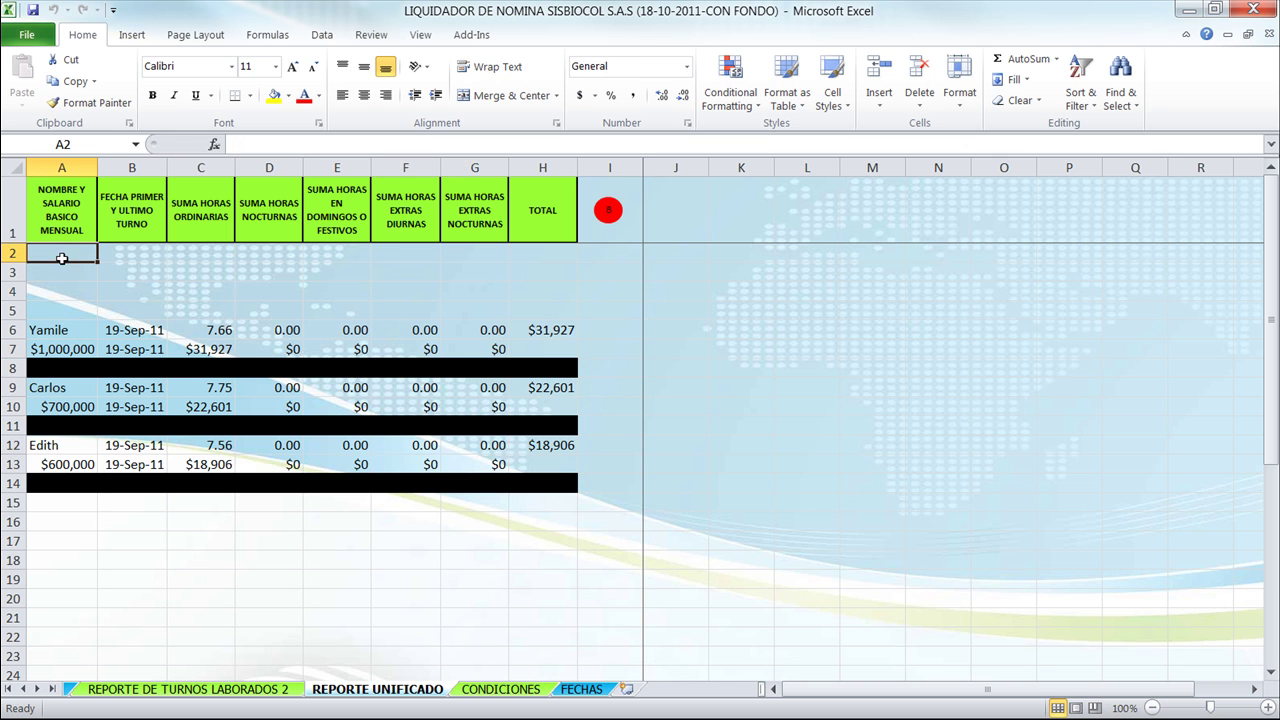
Return to the REGISTRO sheet and review the first record's name and ID cells, ending on A2
click(10, 689)
click(78, 690)
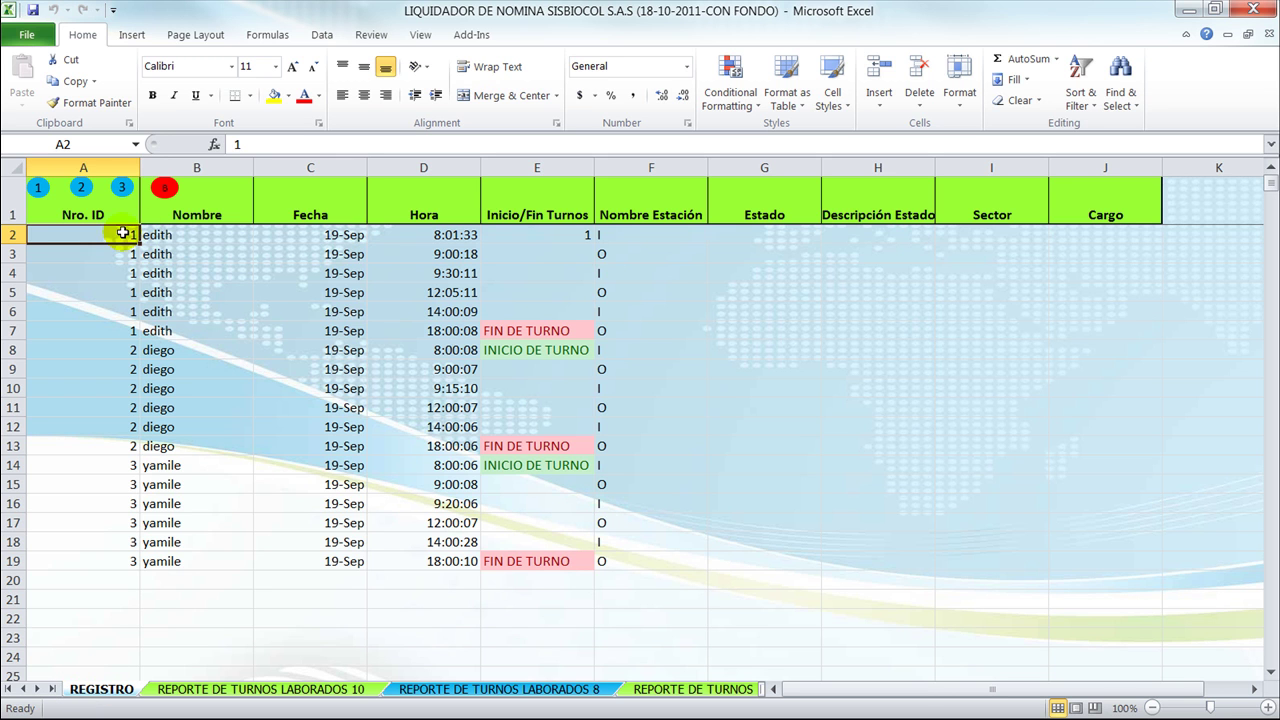
click(166, 240)
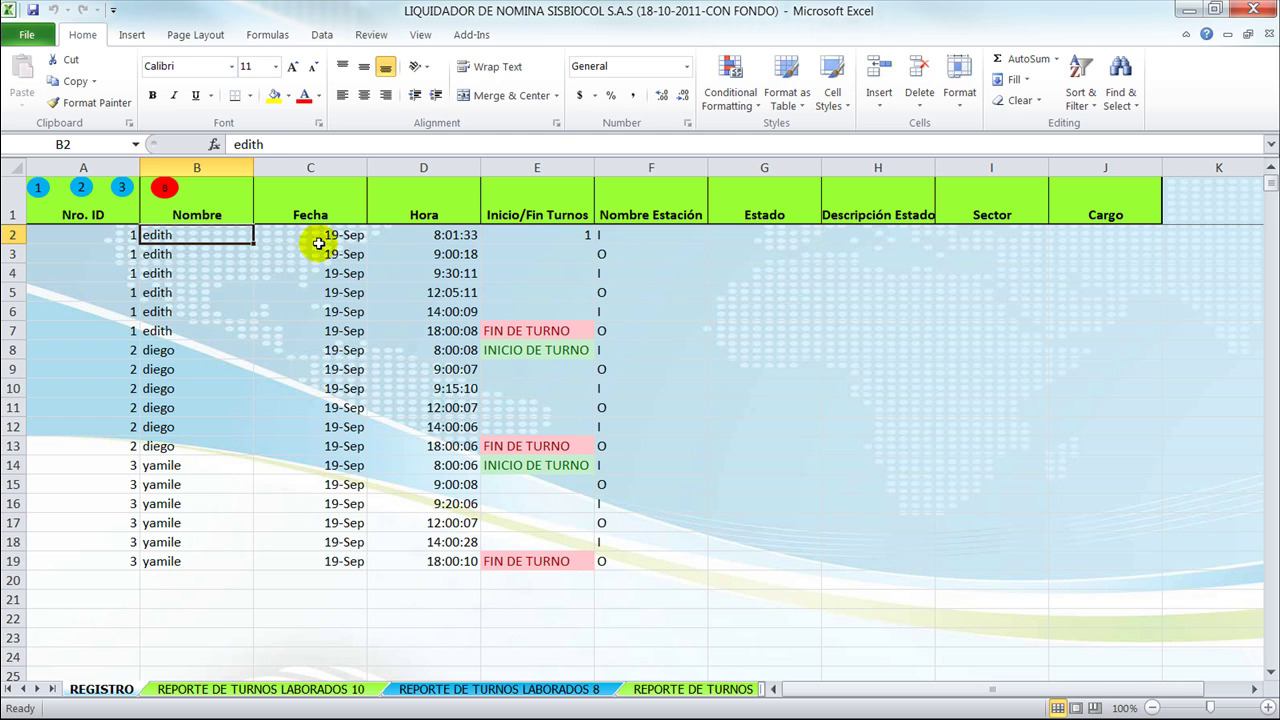
click(109, 240)
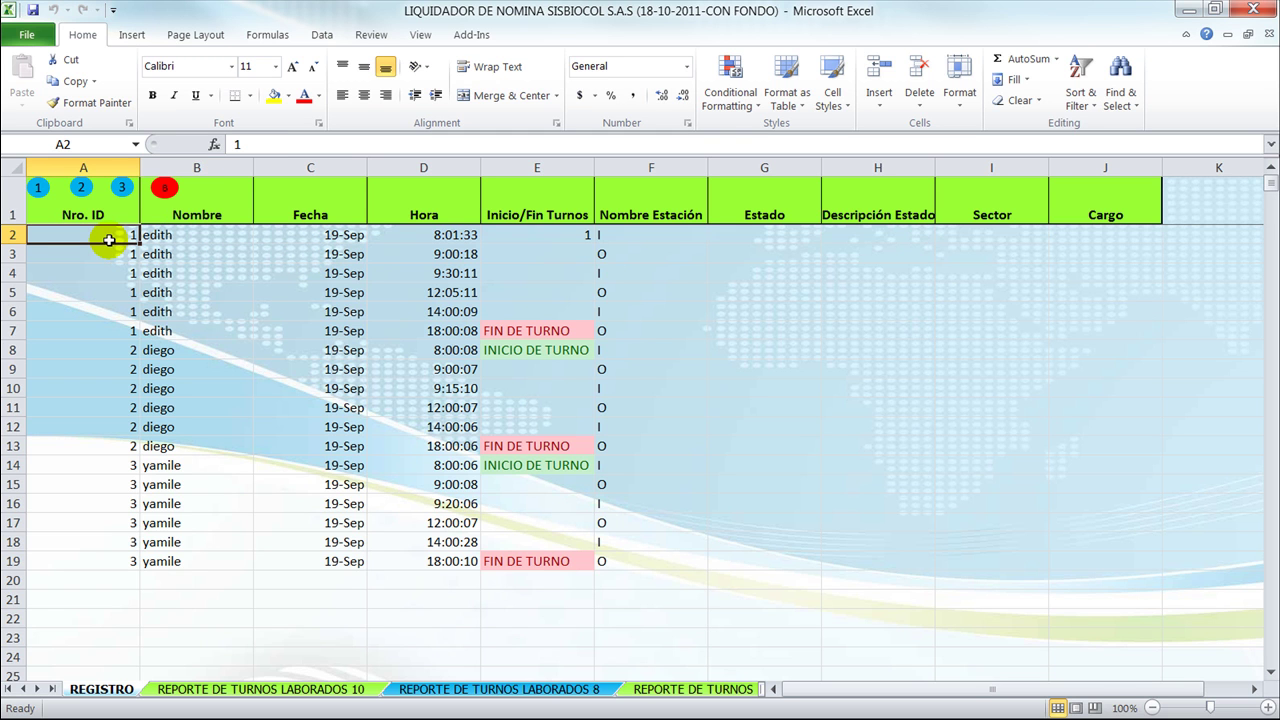